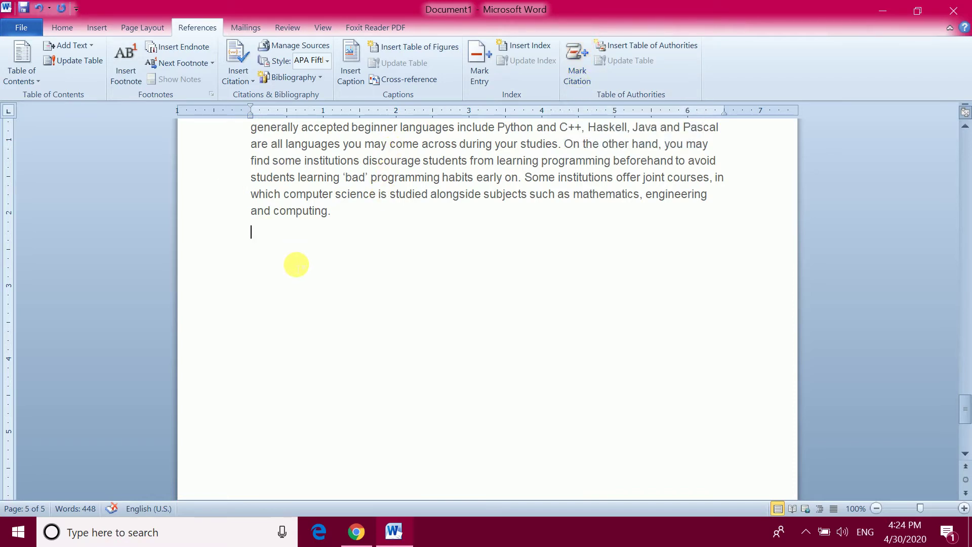
Scroll back to the top of page 1 to show the 'What is a computer science degree?' heading
scroll(294, 265, up, 1)
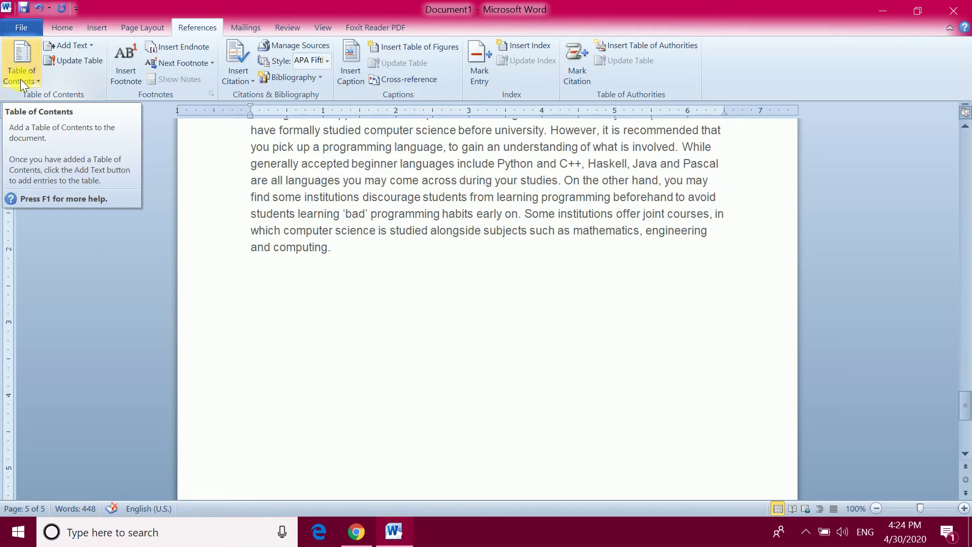
scroll(516, 239, up, 6)
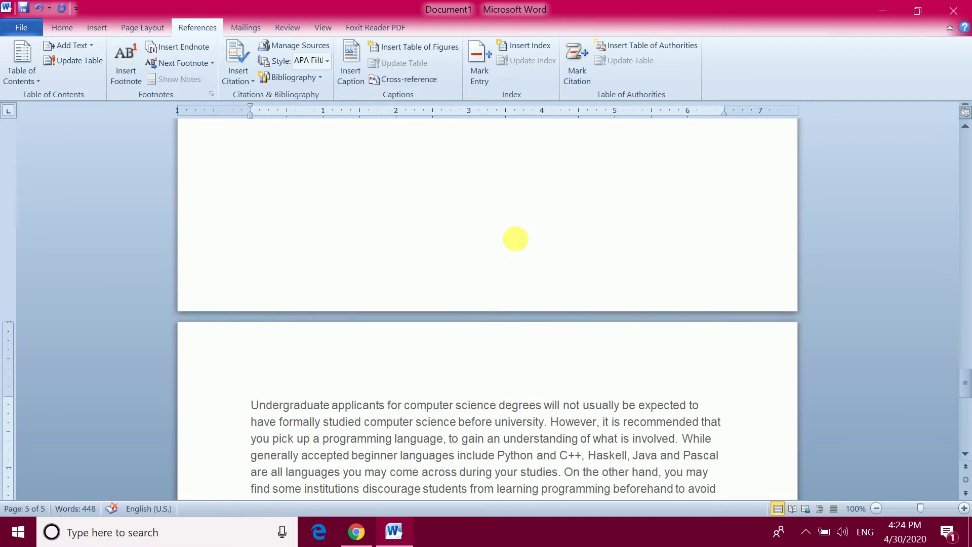
scroll(515, 239, up, 15)
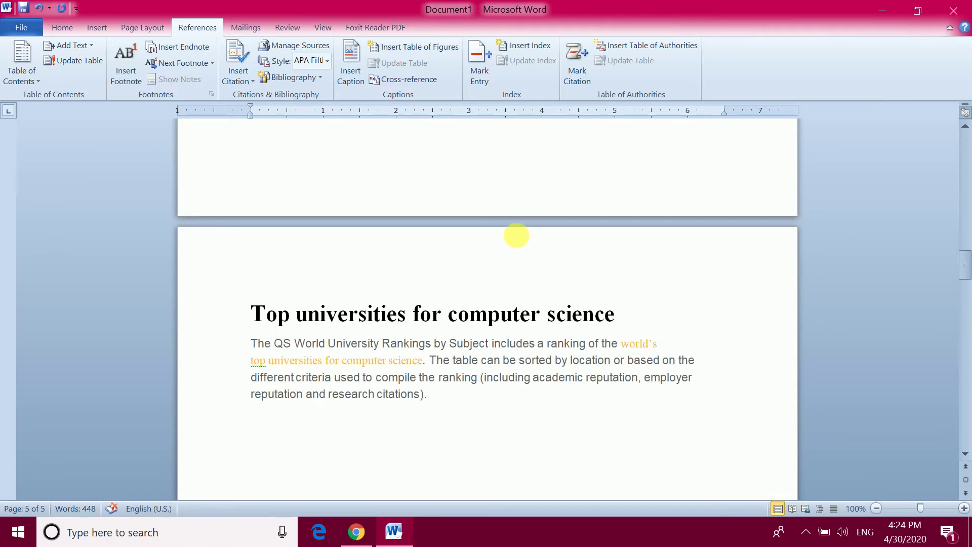
scroll(516, 235, up, 15)
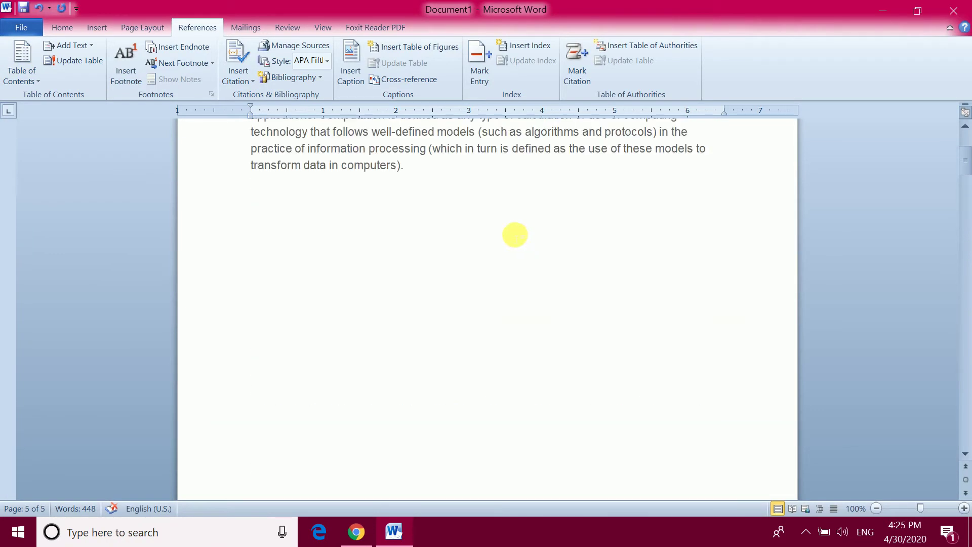
scroll(515, 235, up, 4)
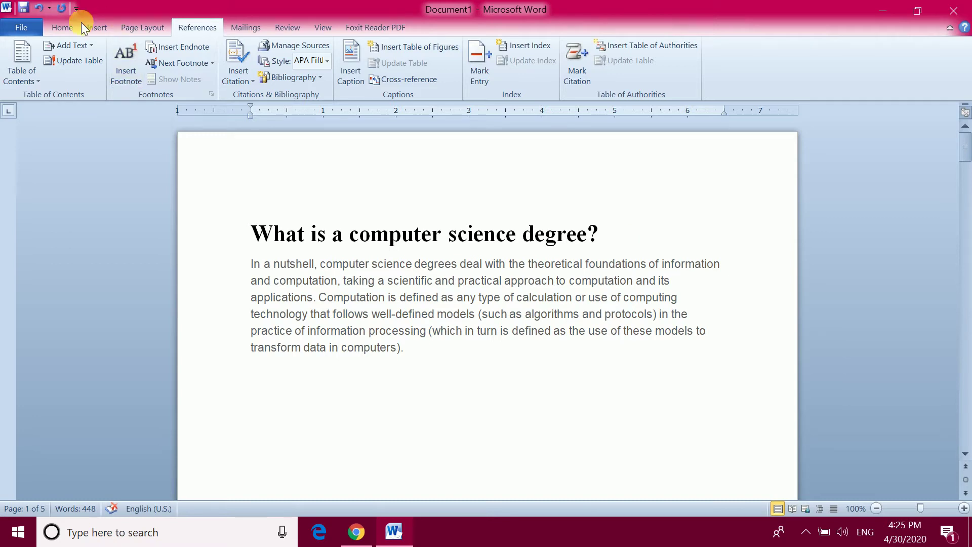
Style the title 'What is a computer science degree?' as Heading 1
click(61, 27)
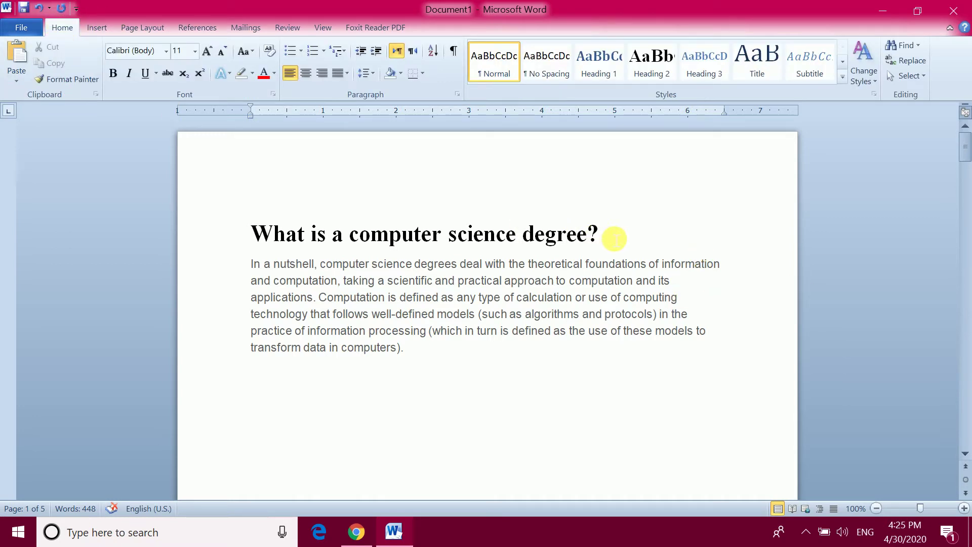
drag(614, 234, 254, 226)
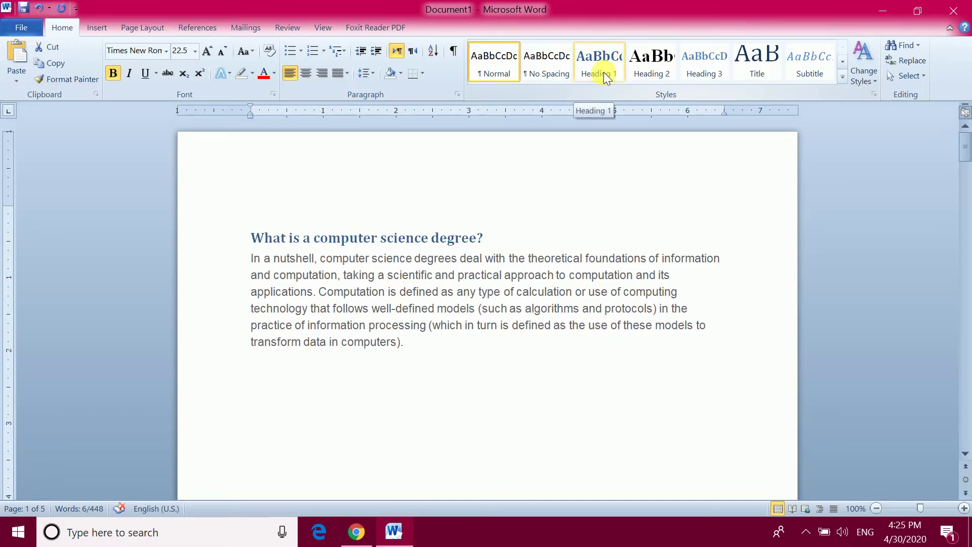
click(604, 72)
scroll(496, 288, down, 10)
scroll(487, 315, down, 12)
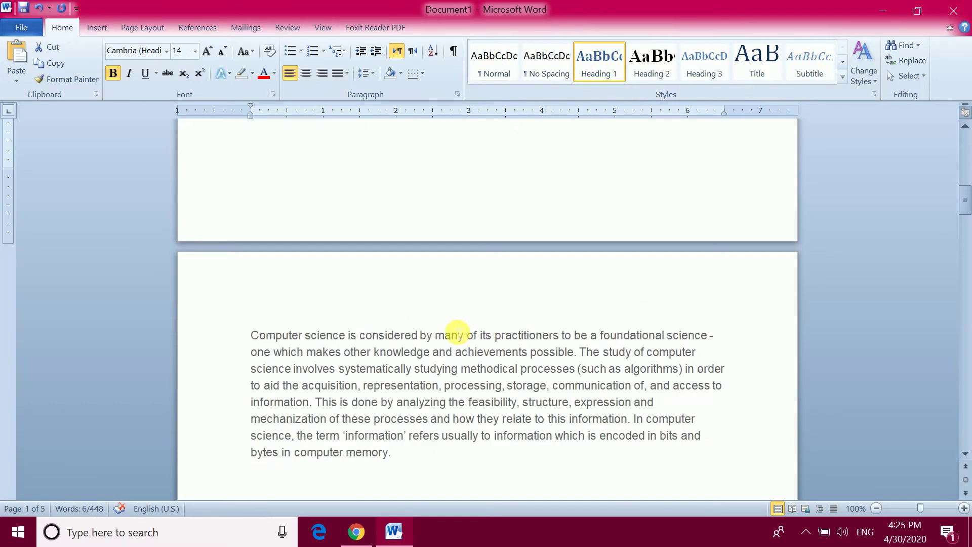
scroll(455, 335, up, 5)
scroll(321, 282, down, 3)
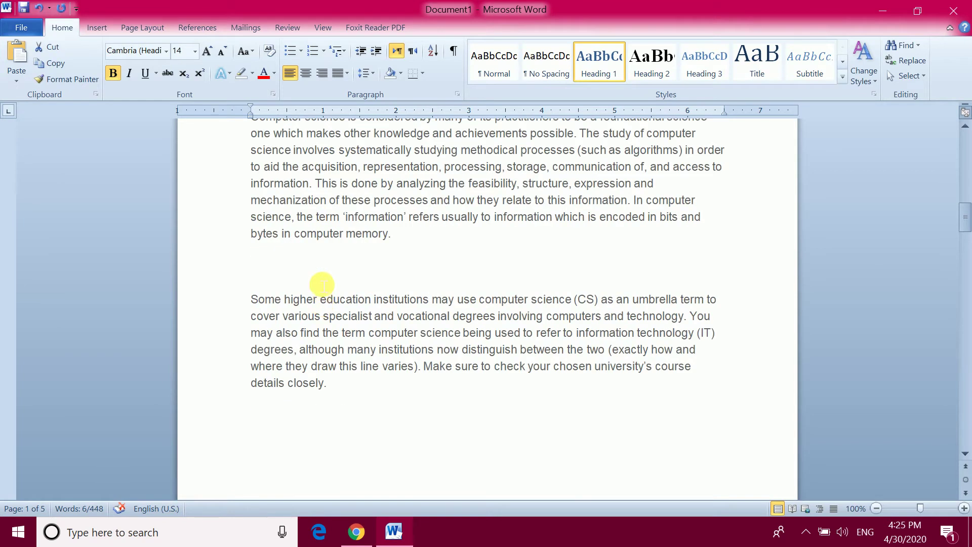
scroll(337, 253, up, 3)
Split 'Computer science' onto its own line and make it Heading 1
click(348, 262)
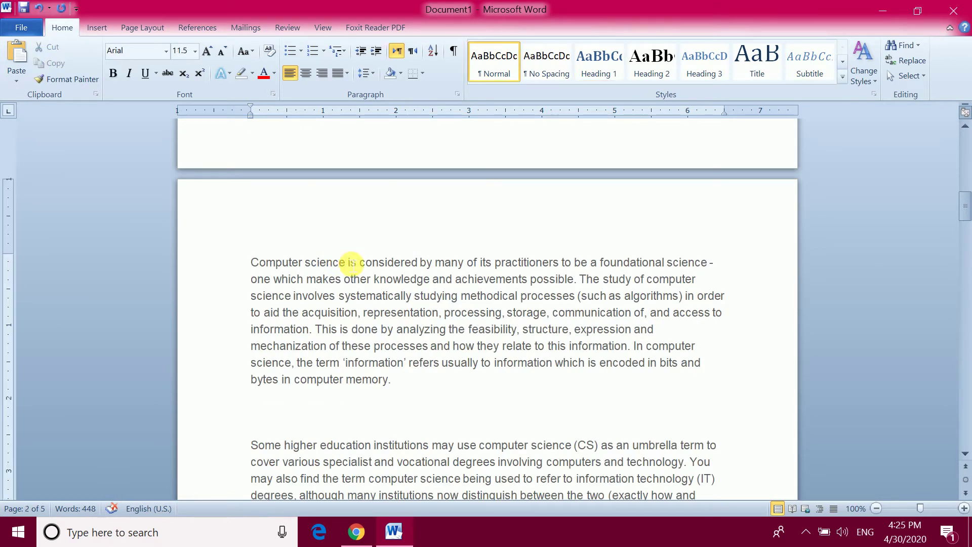
key(Return)
drag(357, 264, 251, 262)
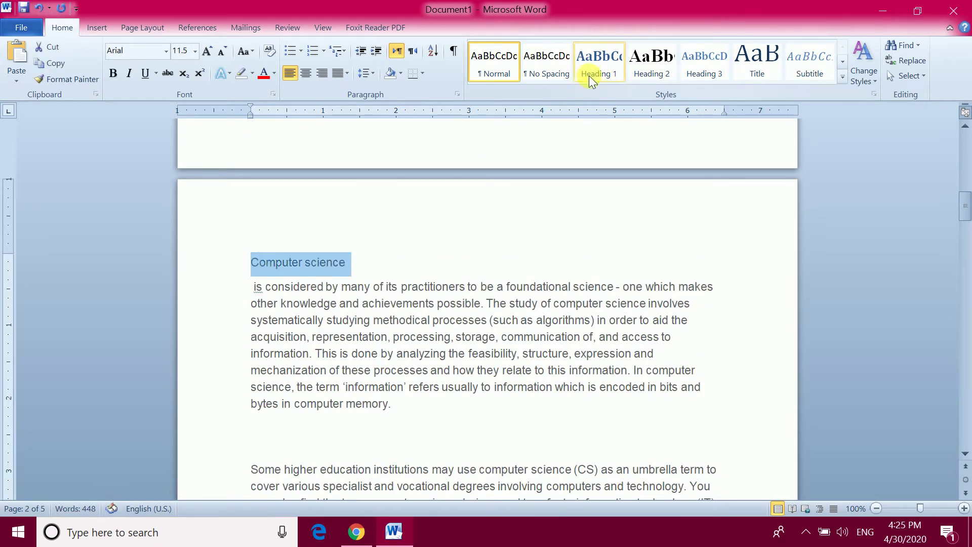
click(588, 75)
scroll(434, 303, down, 12)
scroll(392, 320, down, 5)
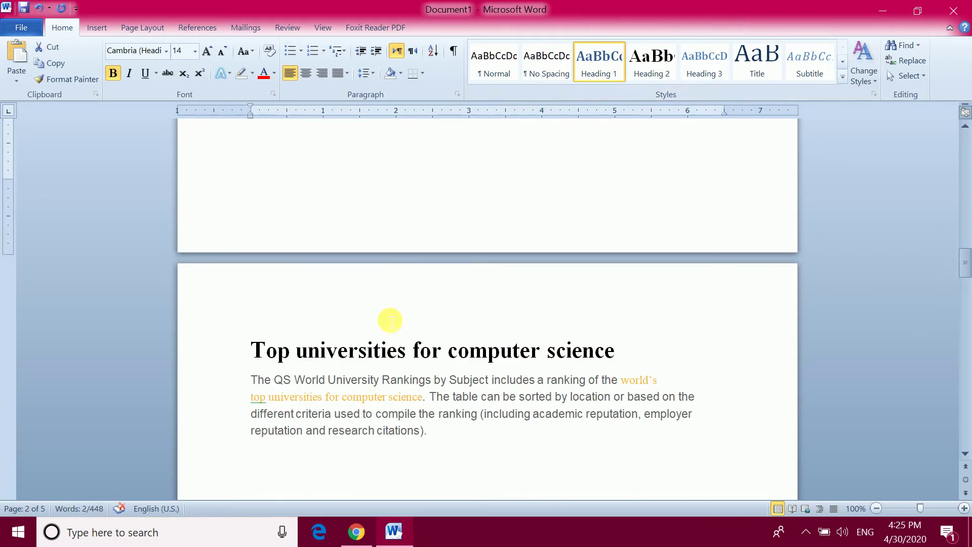
Apply Heading 1 to the 'Top universities for computer science' and 'Entry requirements' titles
drag(623, 349, 289, 357)
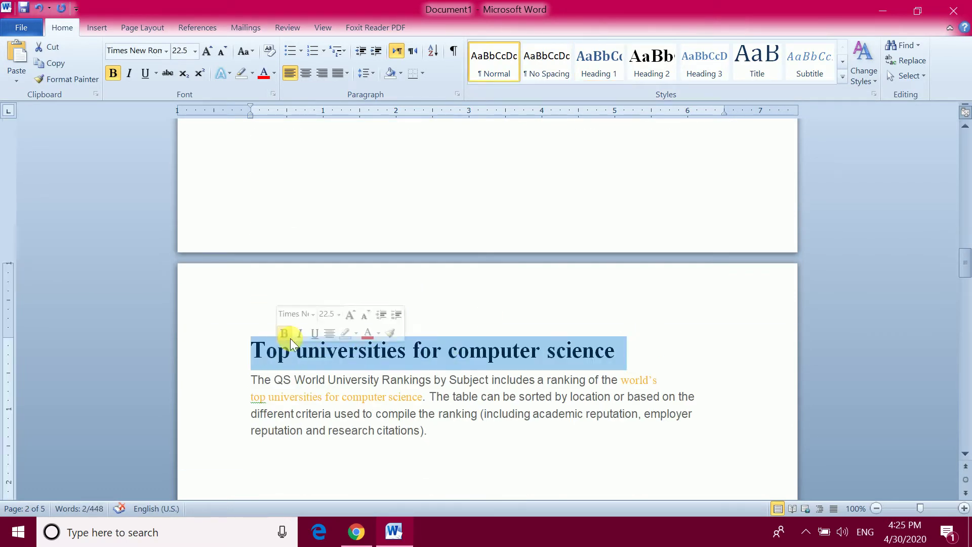
click(600, 68)
scroll(496, 297, down, 10)
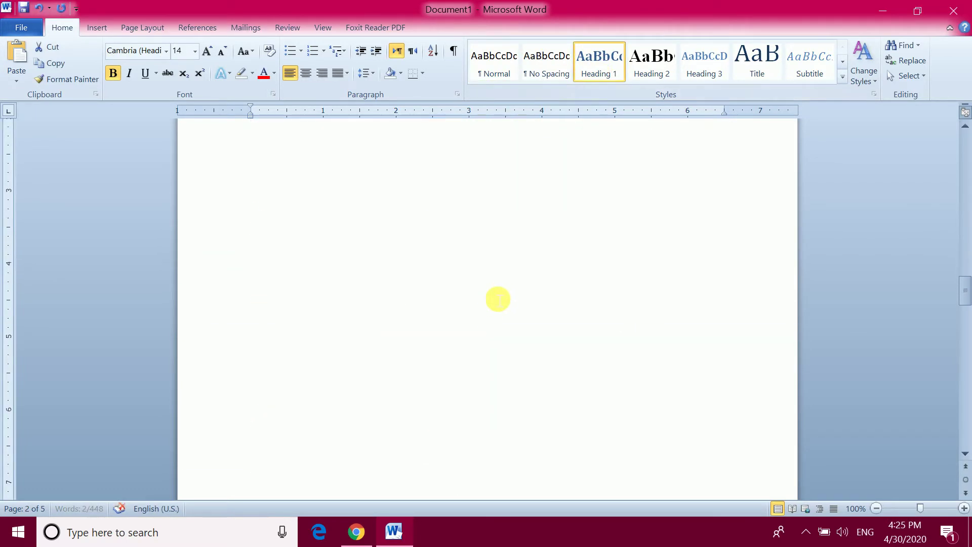
drag(378, 360, 260, 329)
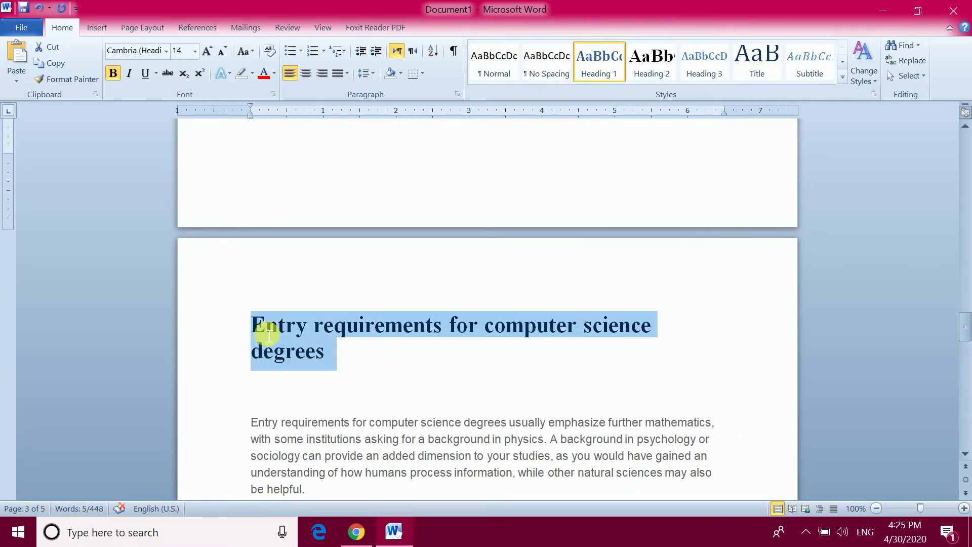
click(597, 63)
Split 'Undergraduate' onto its own line and make it Heading 1
scroll(409, 291, down, 15)
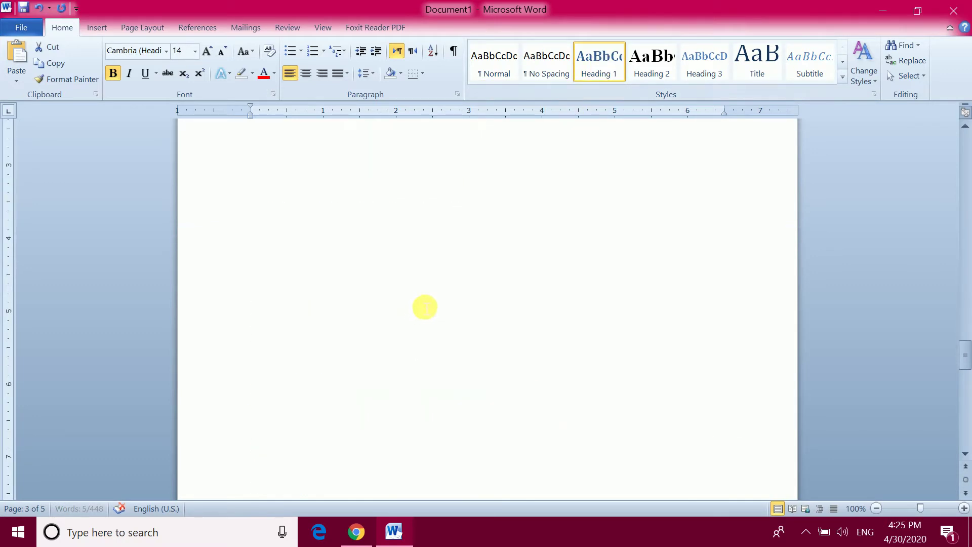
scroll(378, 271, down, 2)
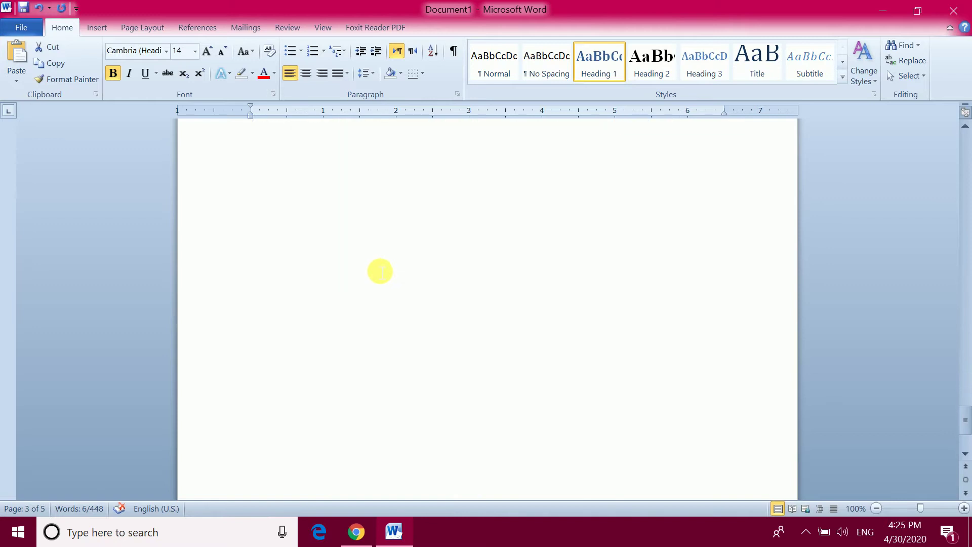
scroll(388, 260, up, 5)
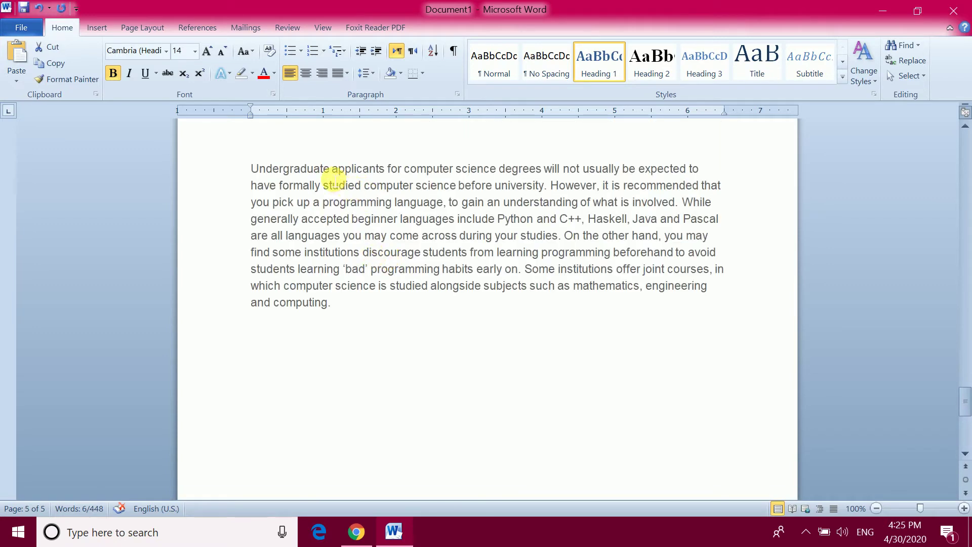
click(333, 171)
key(Return)
drag(338, 172, 252, 169)
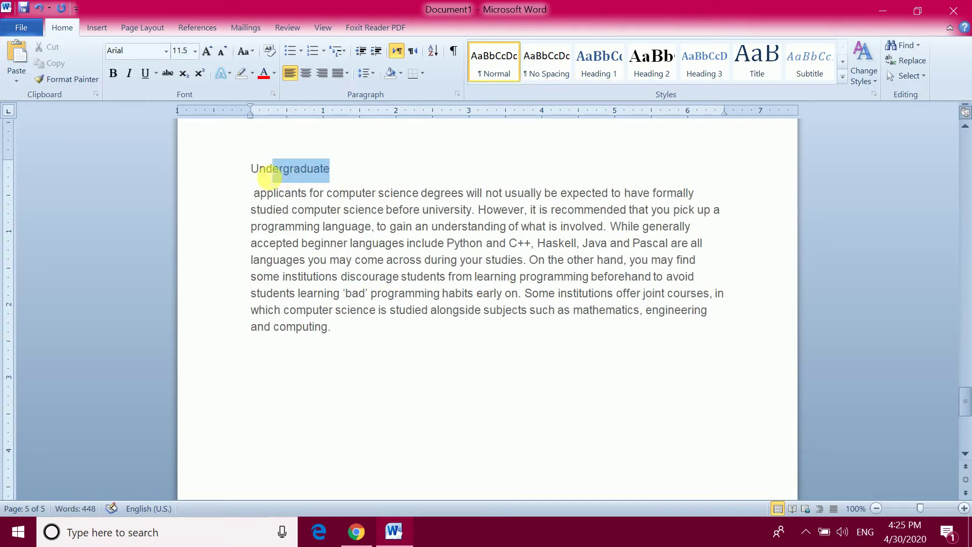
click(601, 57)
Insert a page break after the final paragraph ending 'computing.'
scroll(537, 284, down, 3)
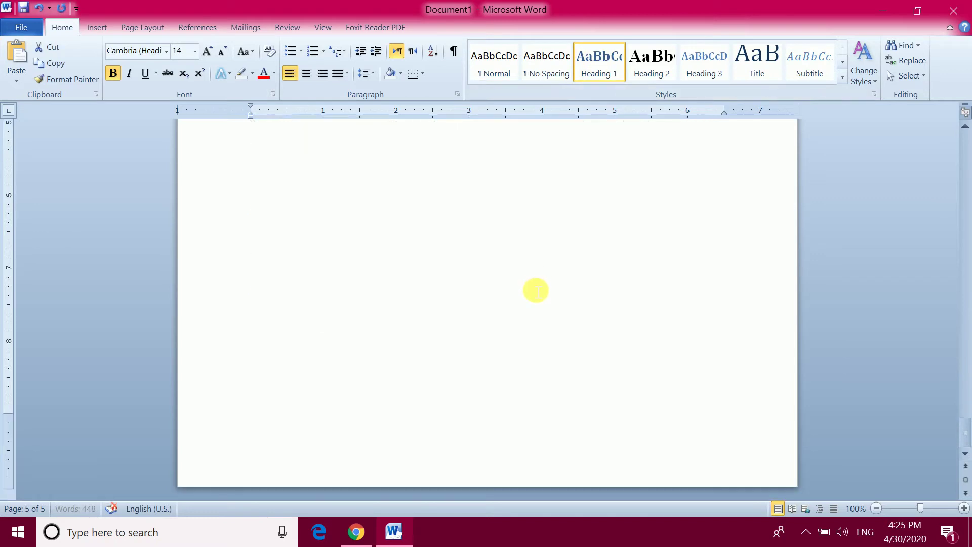
scroll(517, 311, up, 3)
click(403, 295)
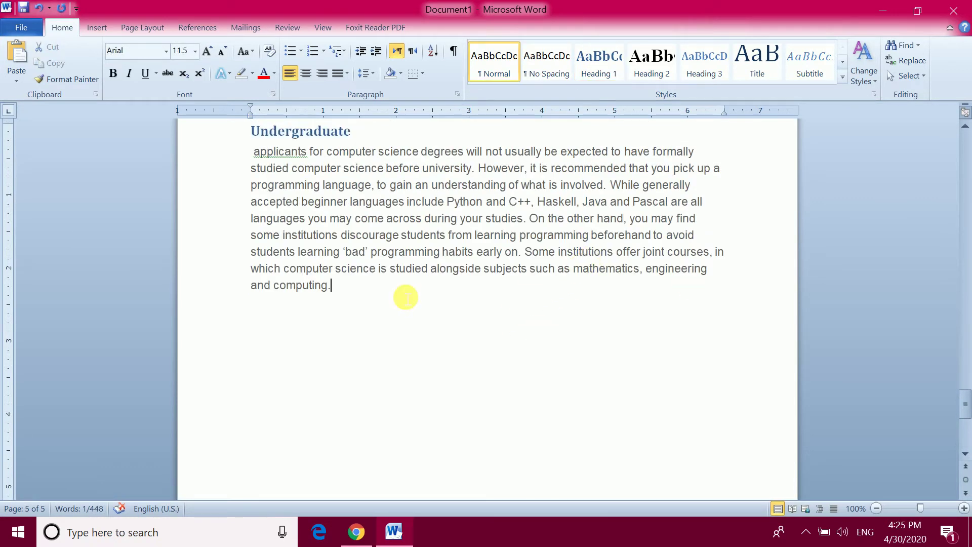
key(ctrl+Return)
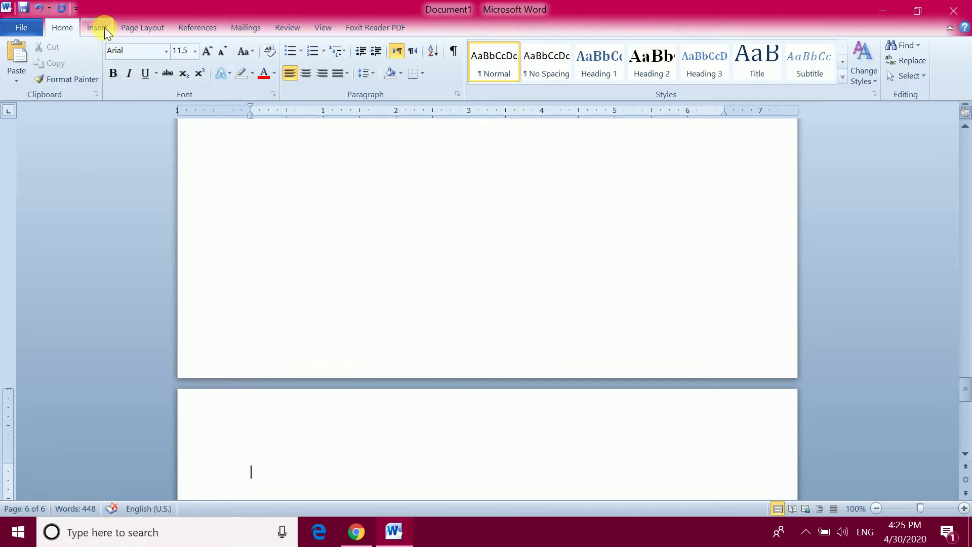
Insert an Automatic Table 1 table of contents on the new last page
click(195, 29)
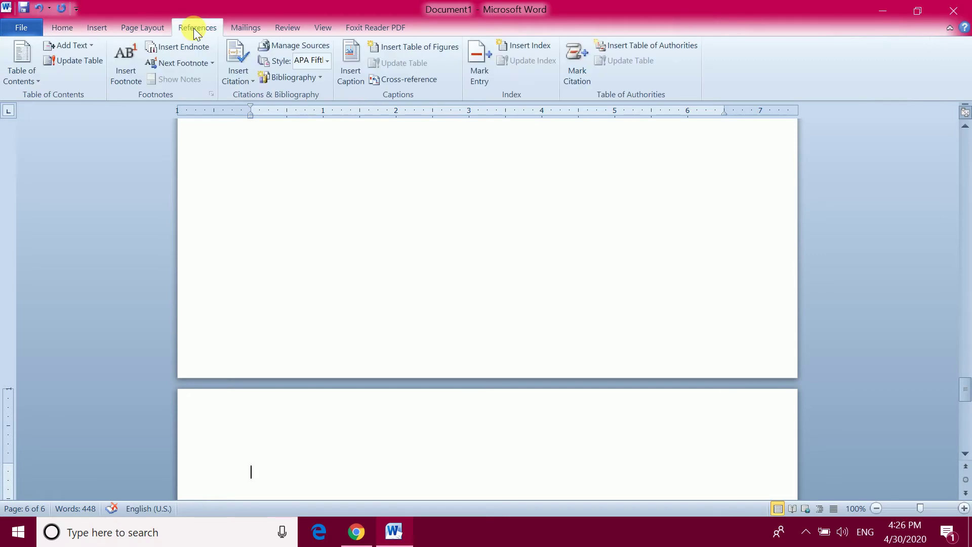
click(19, 75)
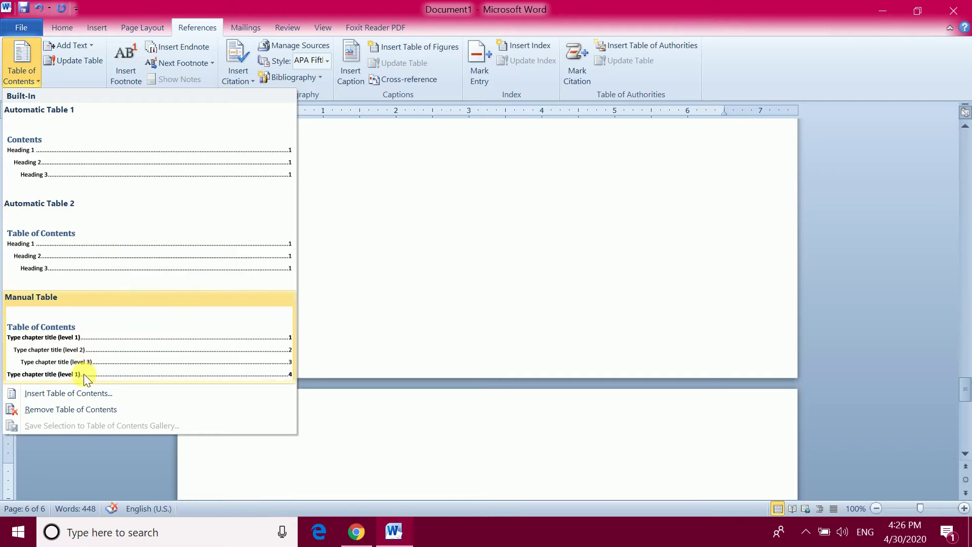
click(72, 157)
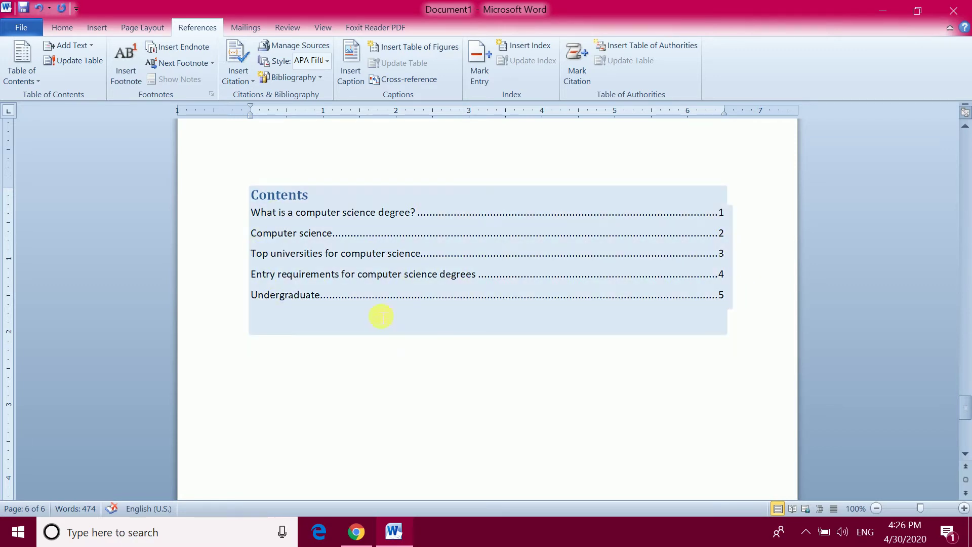
click(758, 378)
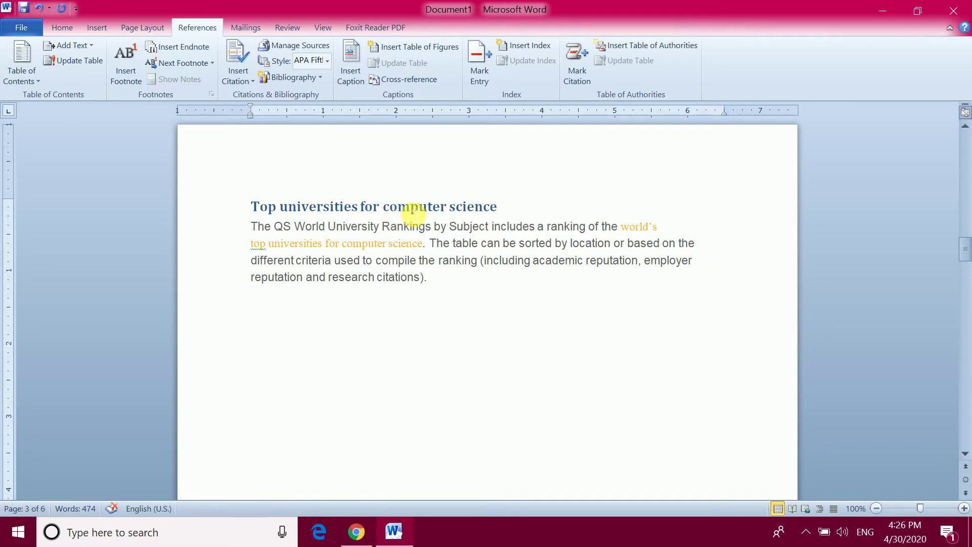
Follow the 'Entry requirements for computer science degrees' contents entry to its heading on page 4
scroll(440, 226, down, 15)
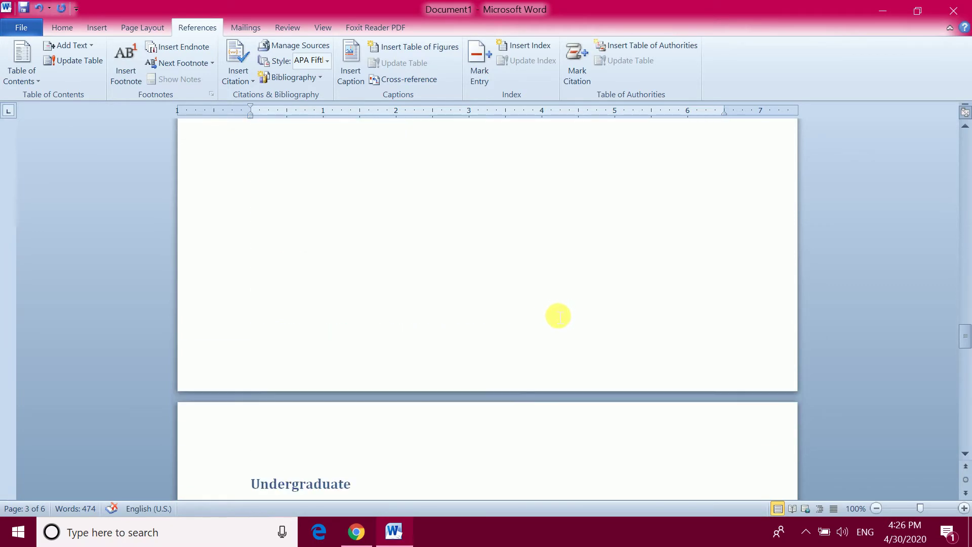
scroll(558, 316, down, 15)
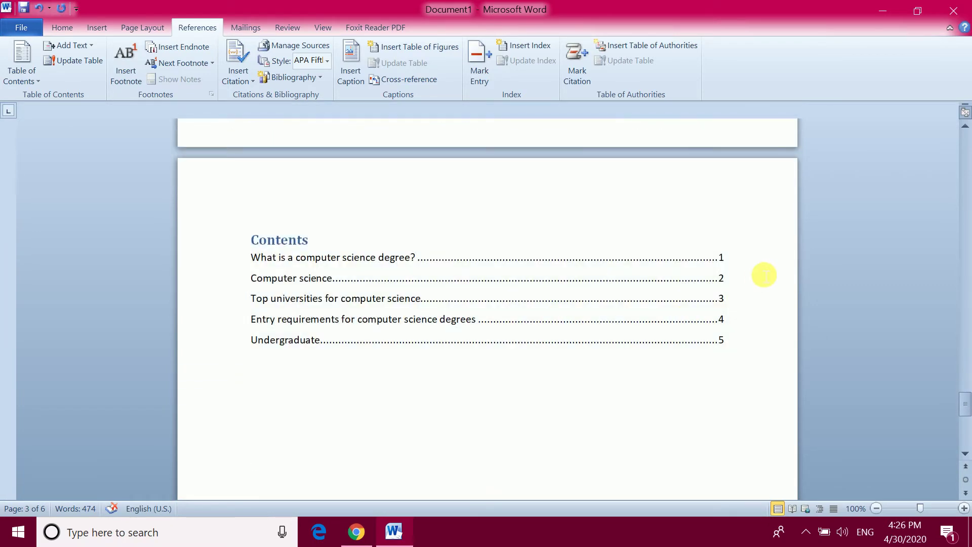
click(764, 308)
click(752, 370)
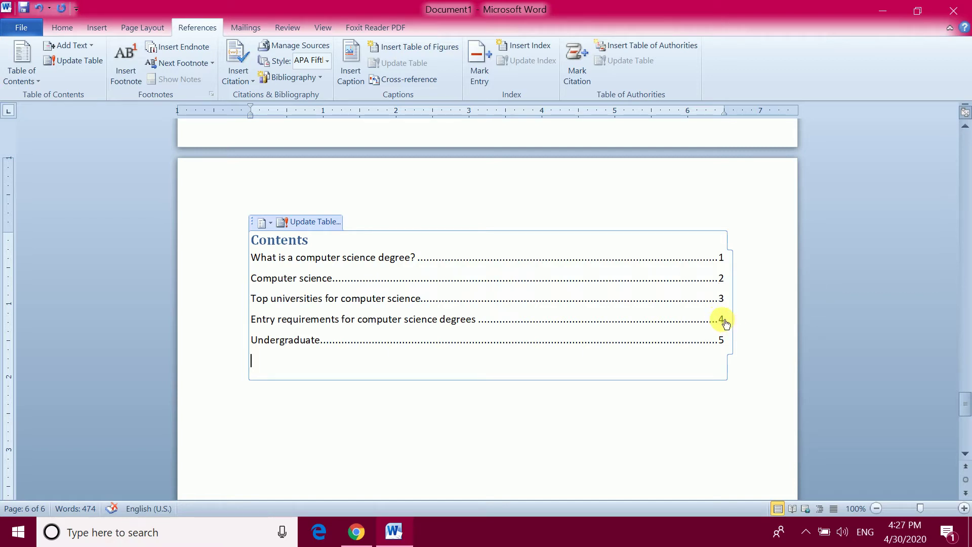
click(726, 322)
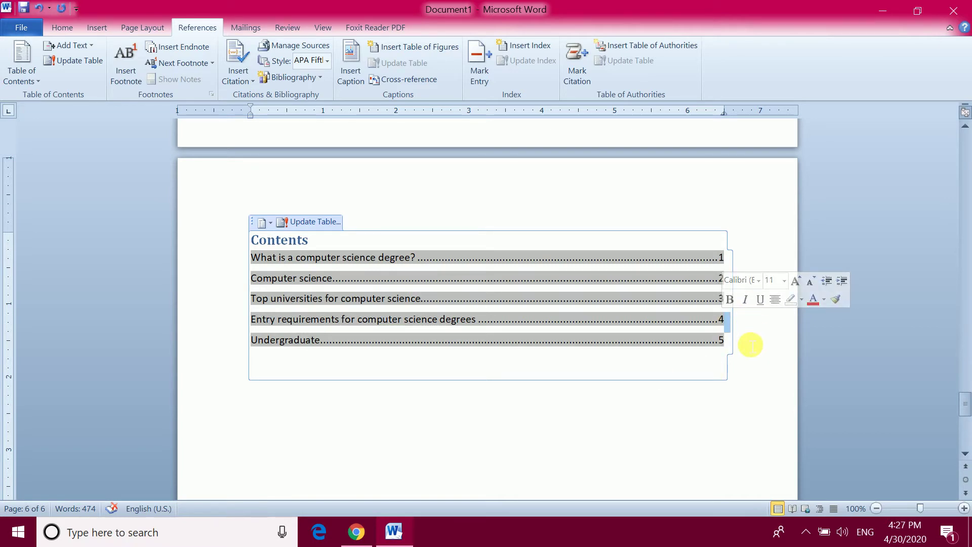
click(722, 323)
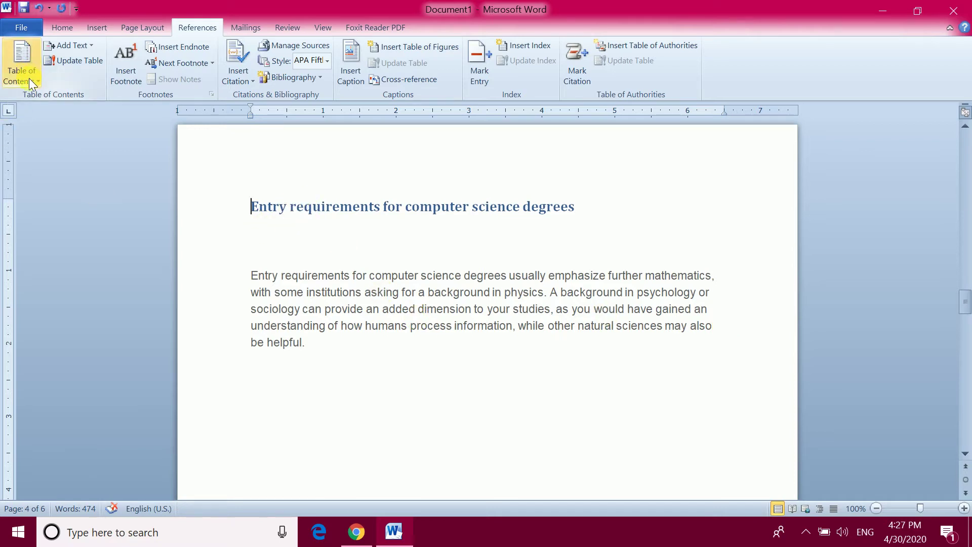
Update the entire table of contents
click(70, 60)
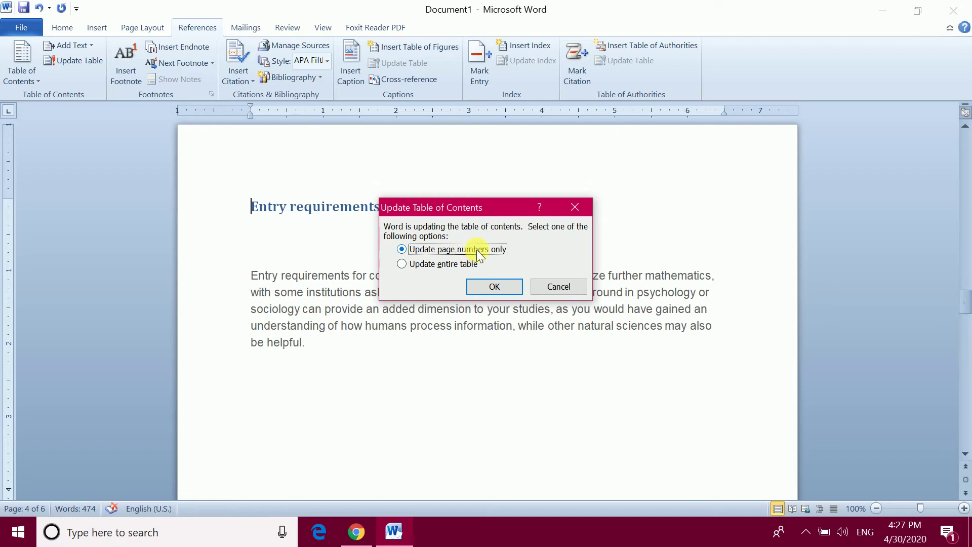
click(454, 262)
click(542, 289)
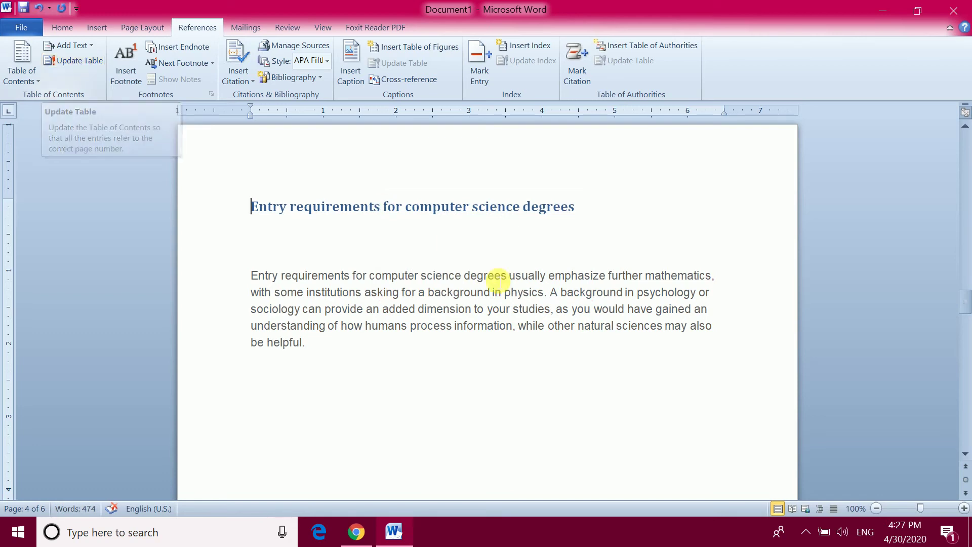
Return to the top of page 1, opening and closing the Table of Contents gallery unchanged
scroll(515, 276, up, 1)
scroll(511, 263, up, 9)
scroll(504, 246, up, 20)
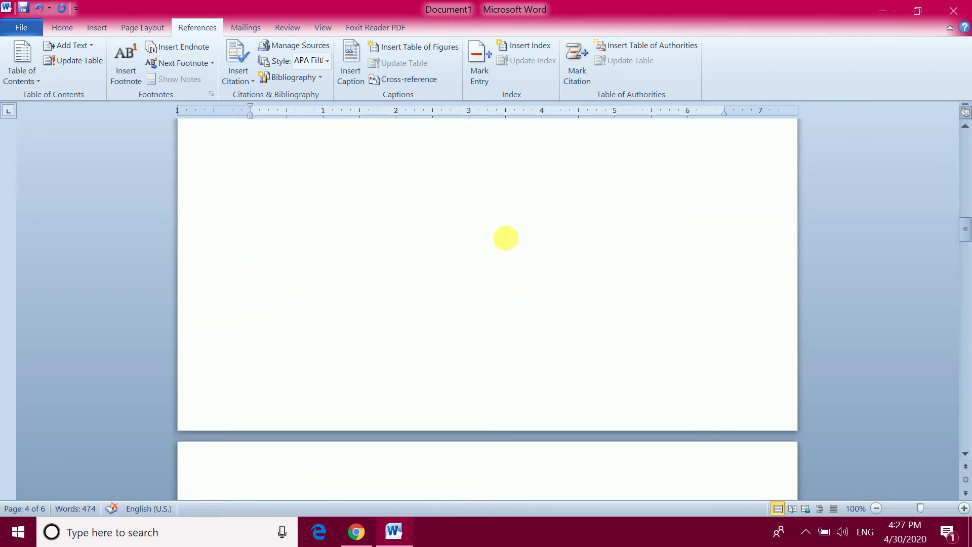
scroll(509, 236, up, 15)
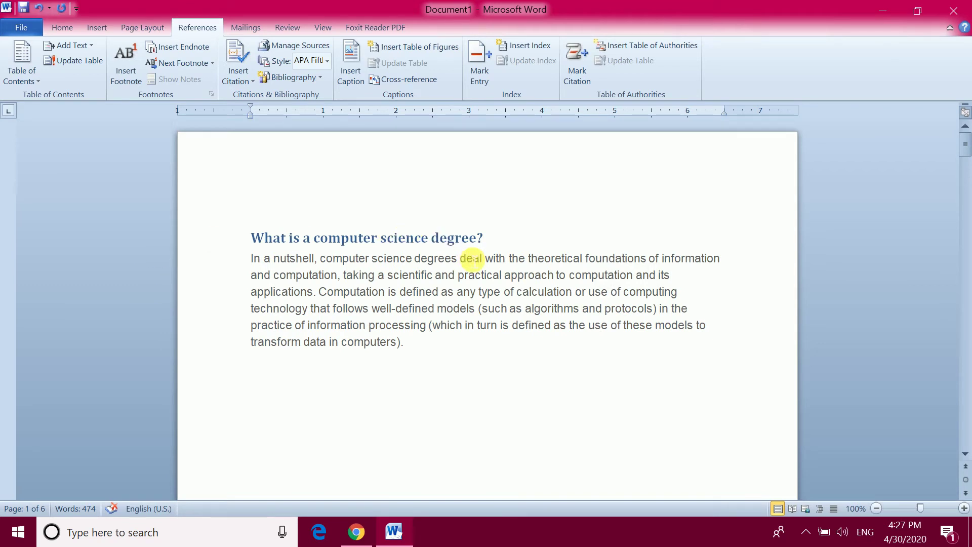
click(20, 74)
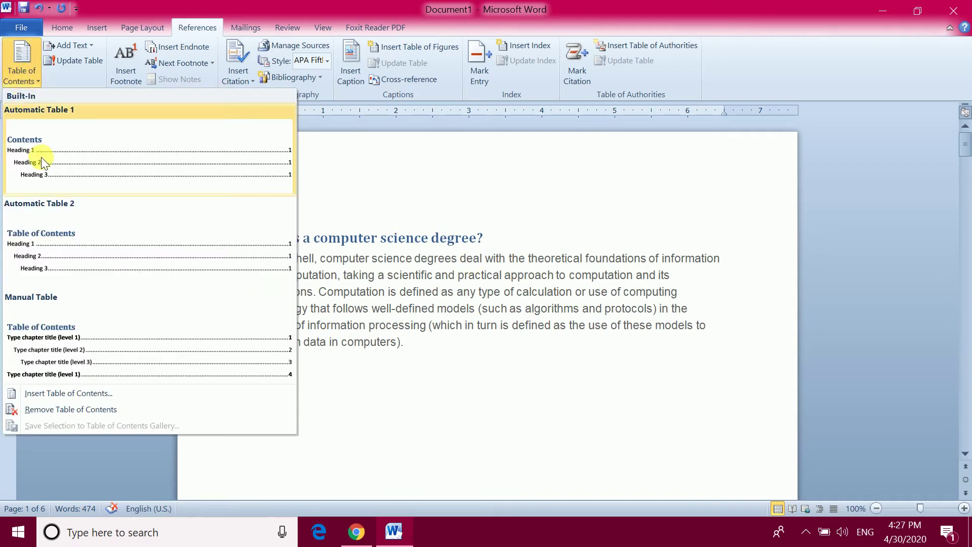
click(547, 175)
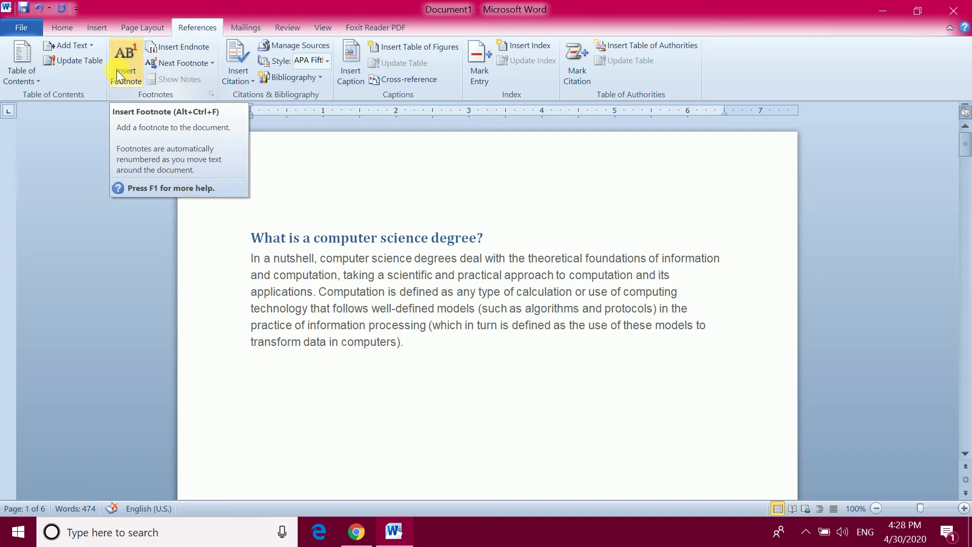
click(804, 533)
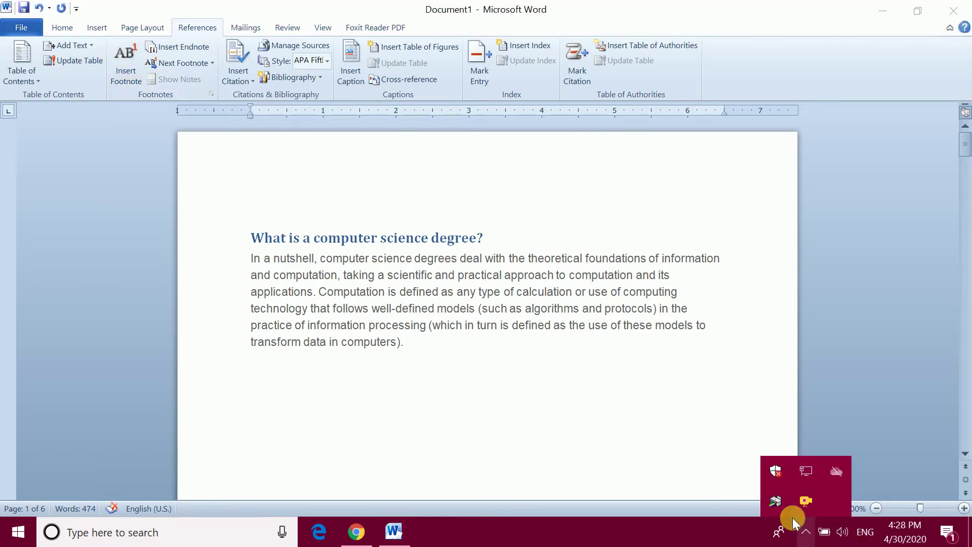
click(744, 336)
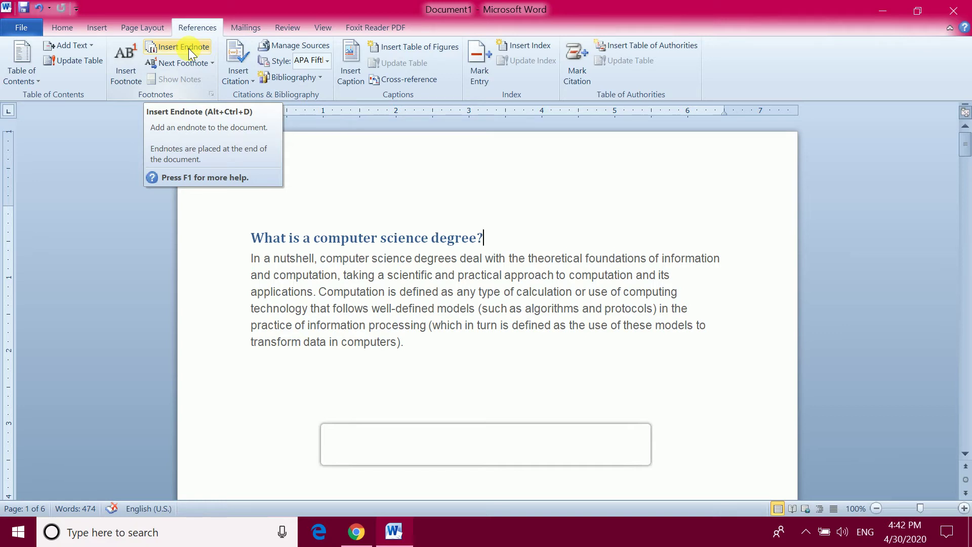
Insert a footnote inside the word 'computer' in the first paragraph
scroll(193, 316, down, 1)
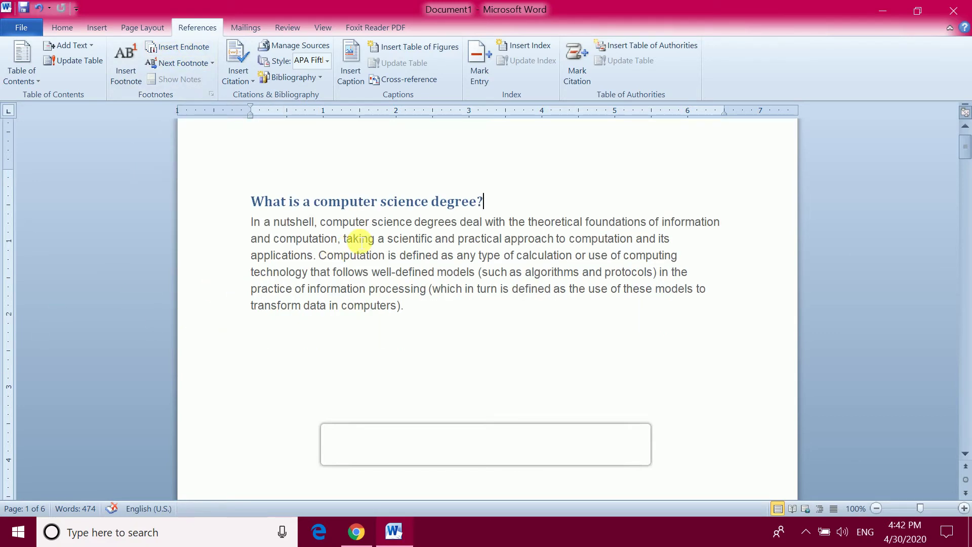
click(351, 222)
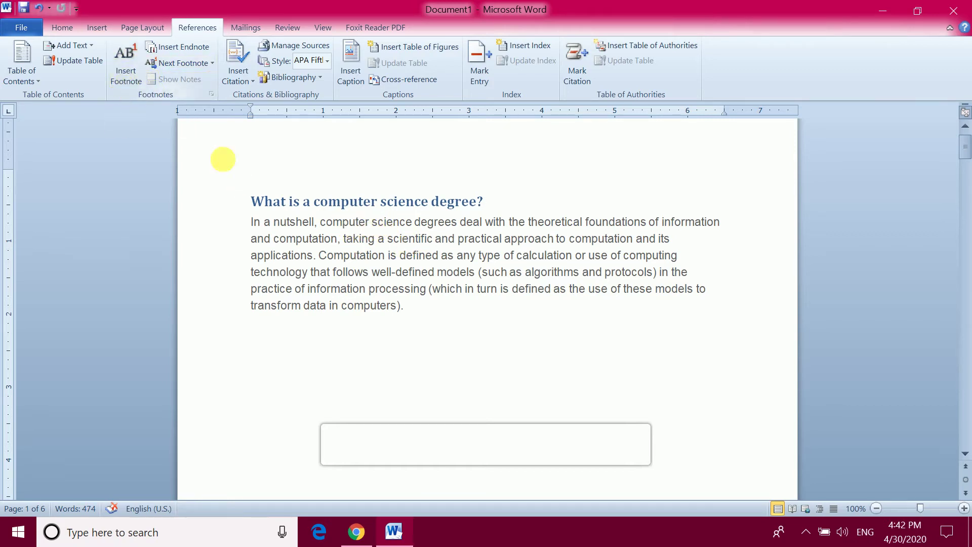
click(123, 73)
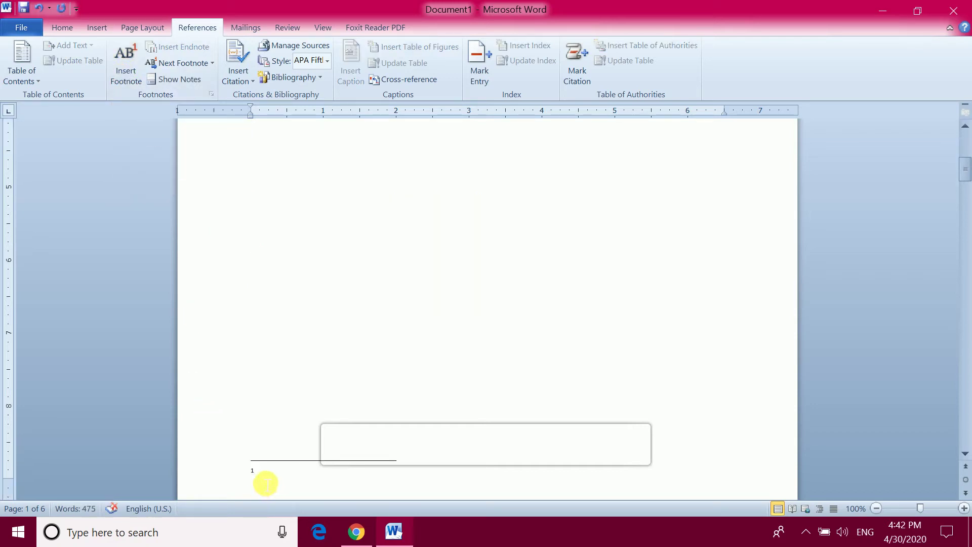
scroll(330, 365, up, 8)
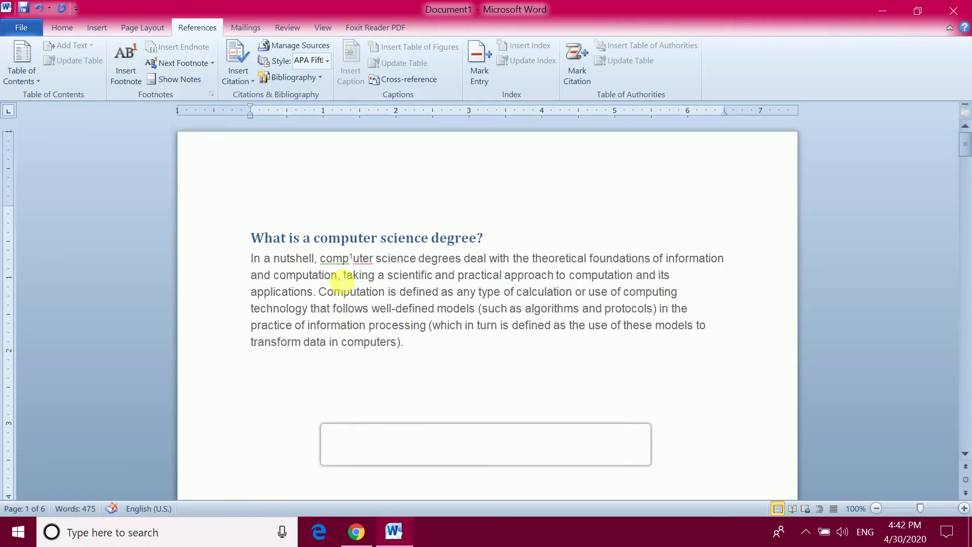
scroll(378, 355, down, 3)
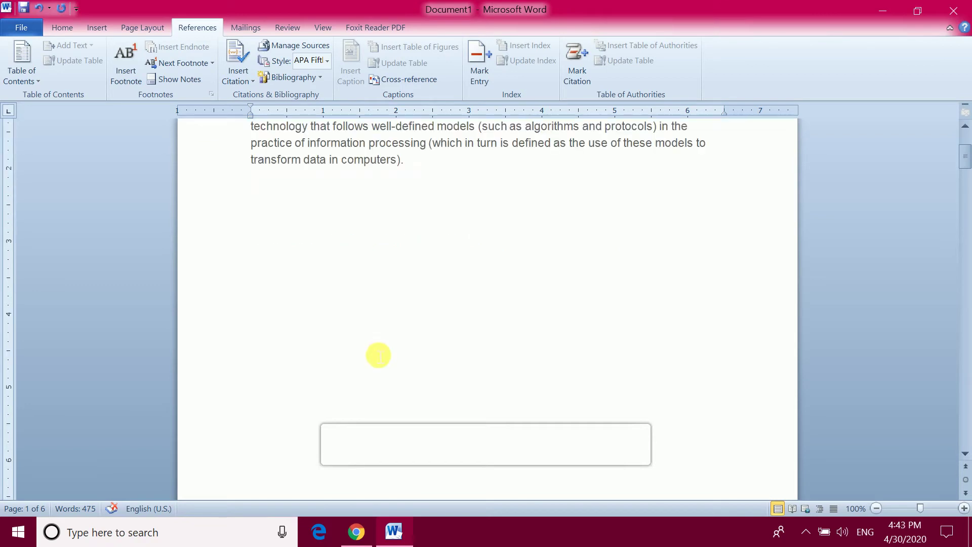
scroll(379, 356, down, 5)
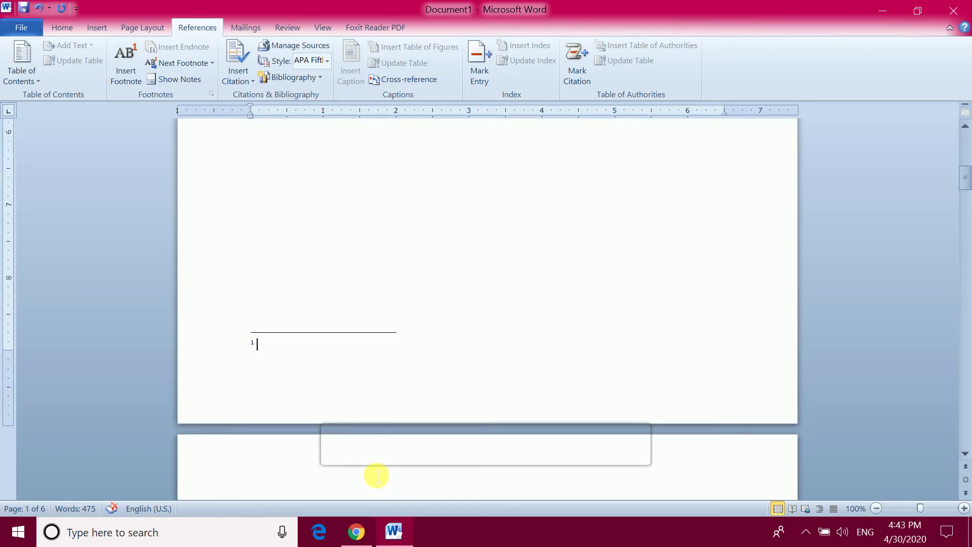
Enter the footnote text 'Computer is an electronic device' and jump back to its reference
text(Com)
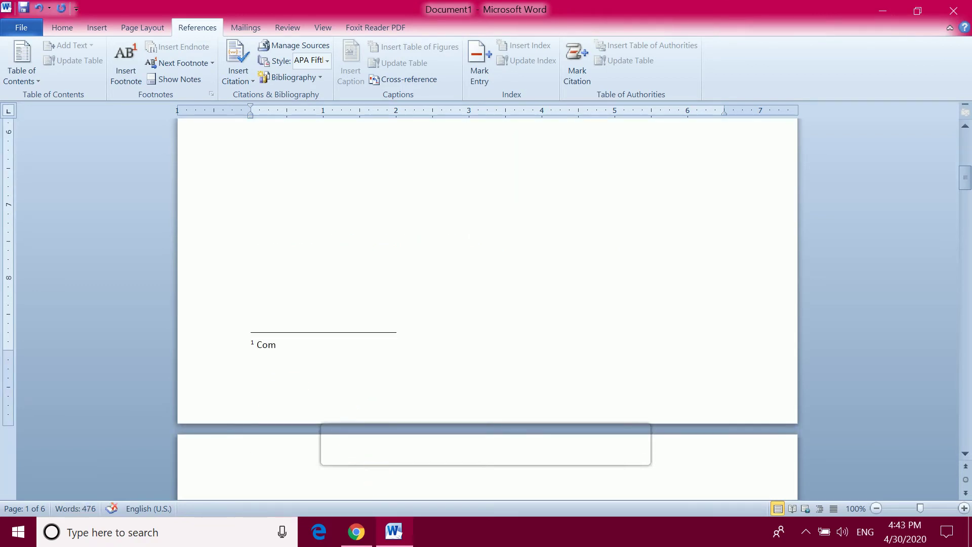
text(puter is an electronic device)
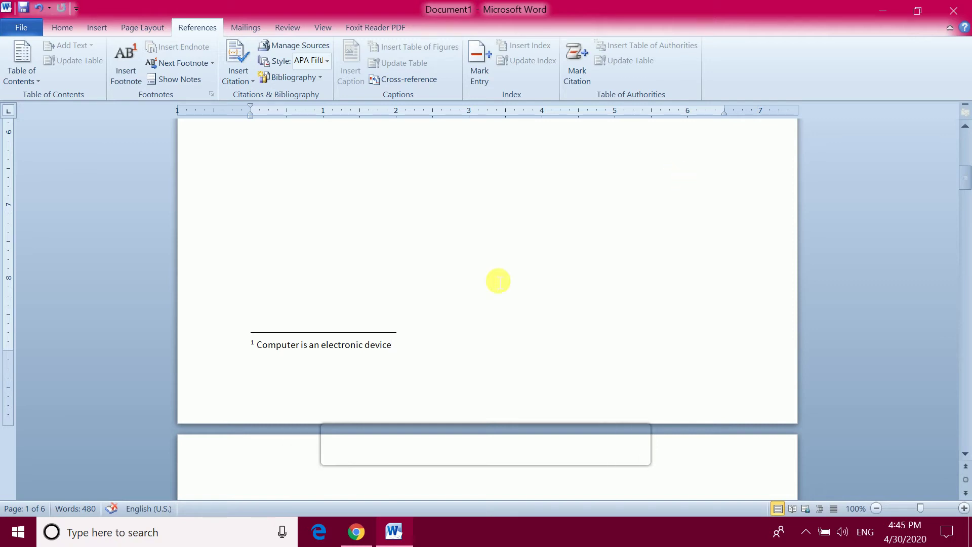
scroll(406, 234, up, 10)
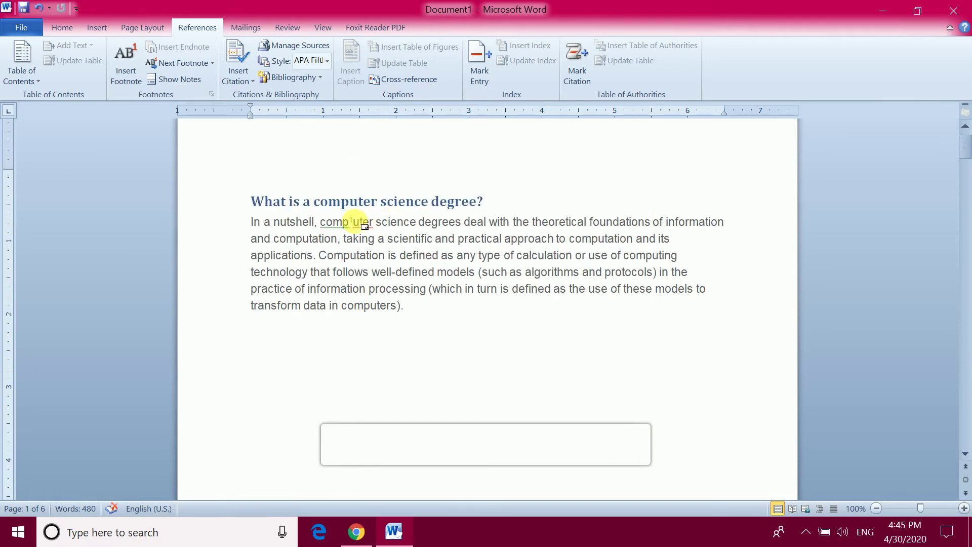
scroll(351, 264, down, 10)
scroll(347, 312, down, 3)
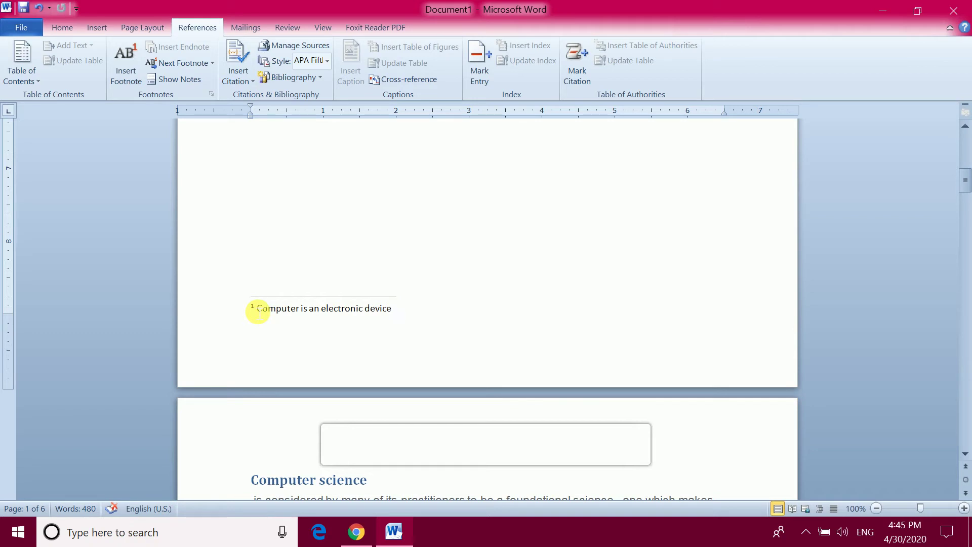
double_click(258, 311)
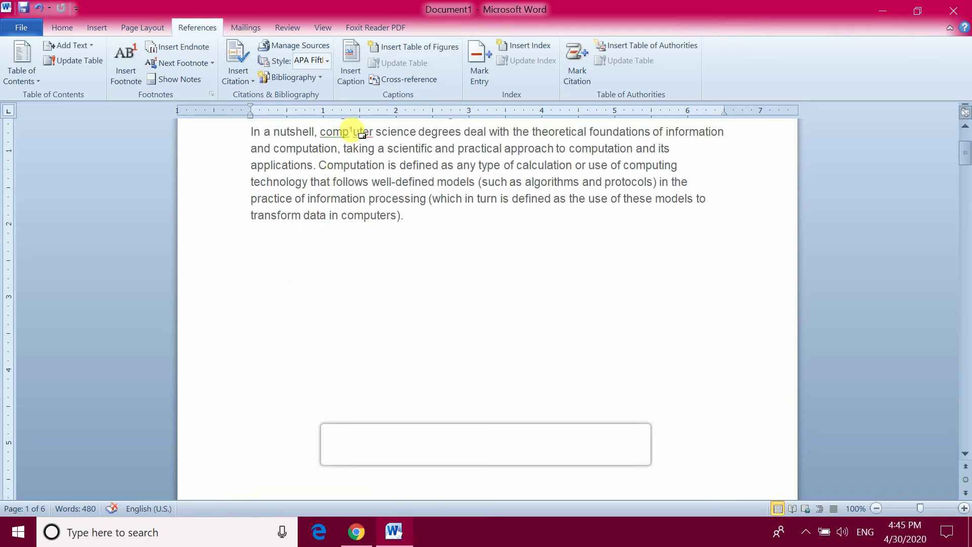
mouse_move(360, 136)
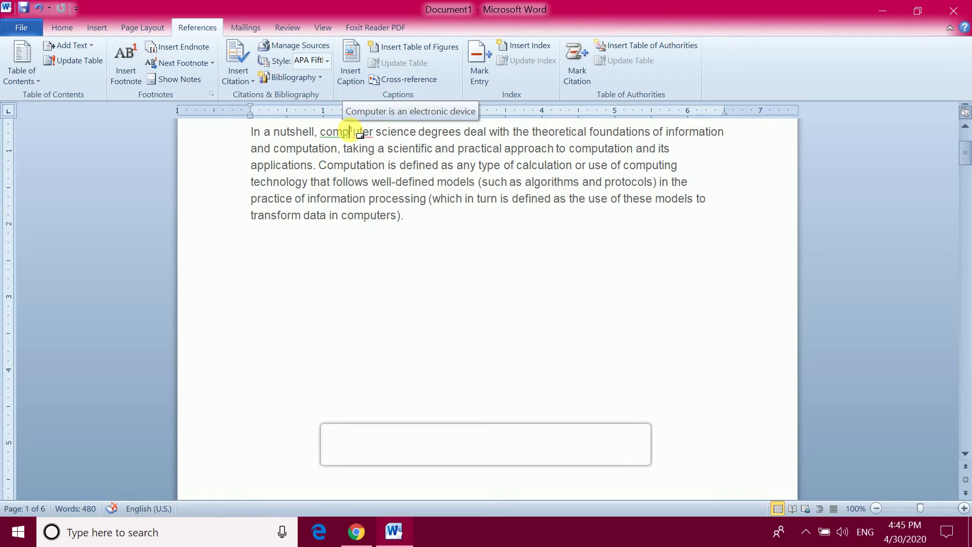
scroll(403, 203, up, 2)
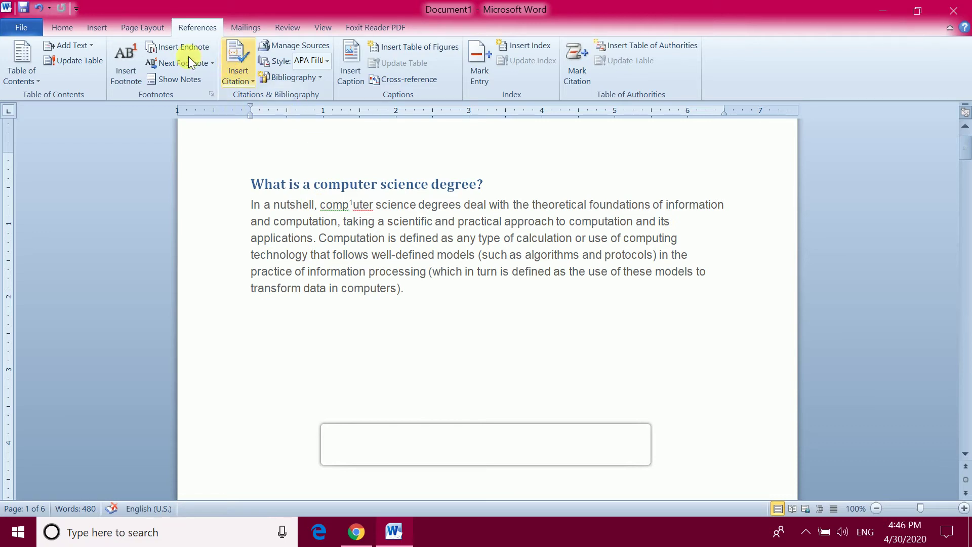
Insert a second footnote beginning 'Computation', correcting the misspelled 'Computaion'
click(129, 63)
scroll(259, 306, up, 10)
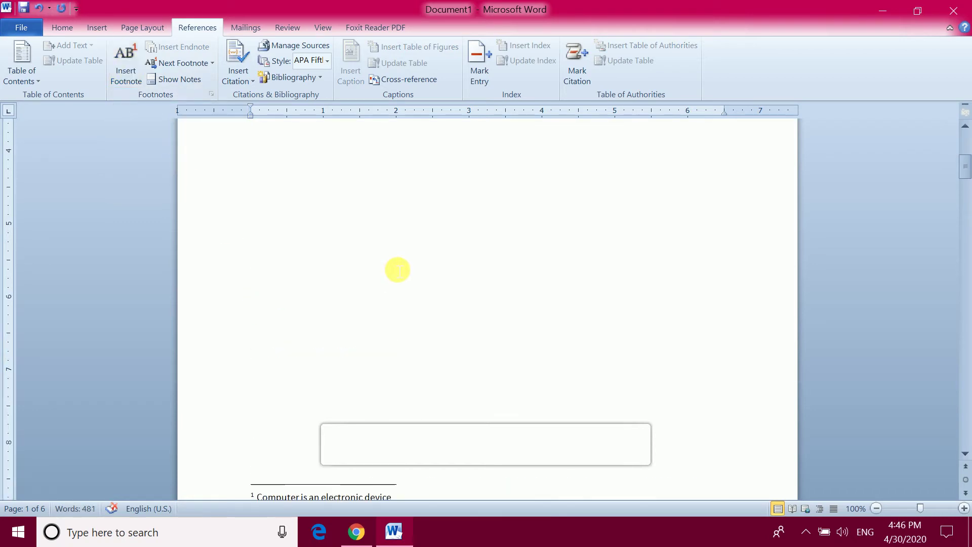
scroll(359, 238, down, 10)
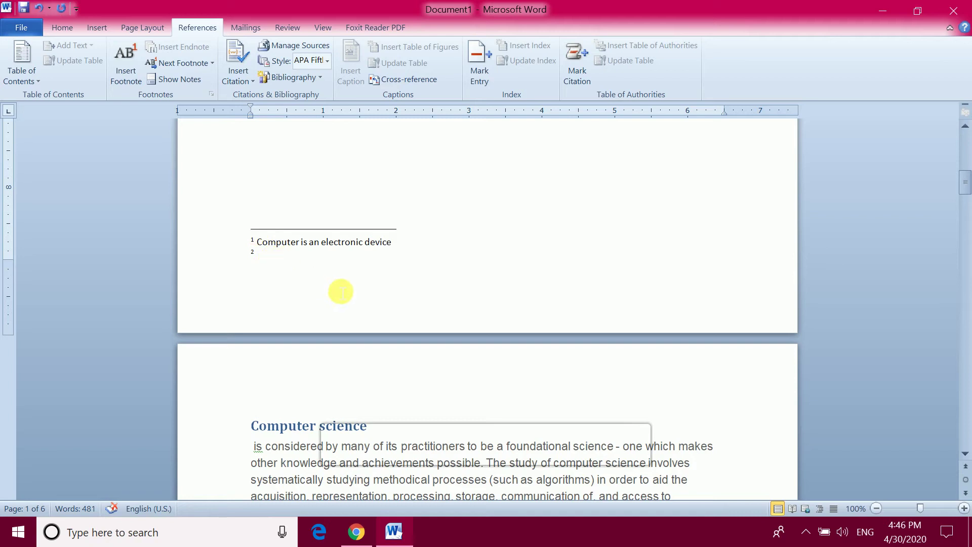
scroll(405, 311, up, 10)
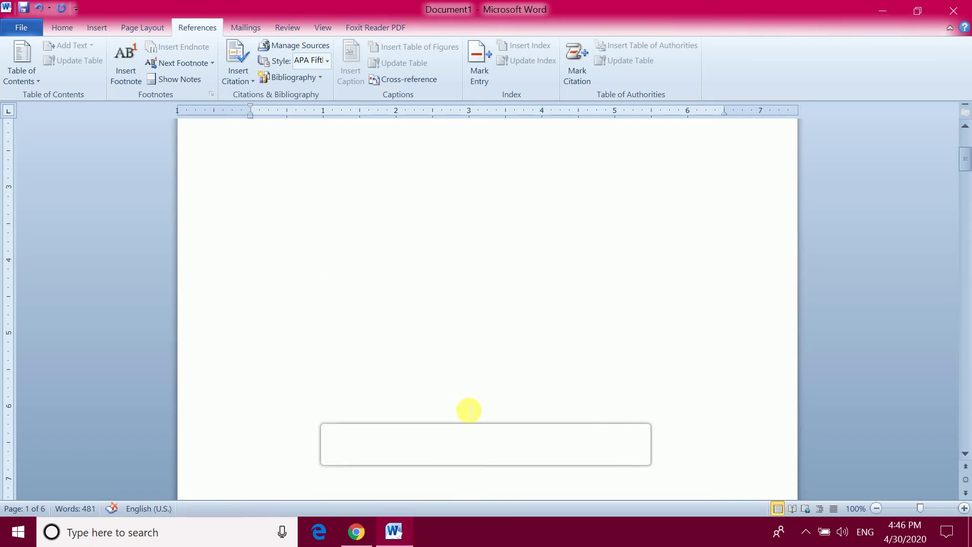
scroll(455, 380, up, 3)
scroll(448, 357, down, 6)
scroll(450, 365, down, 5)
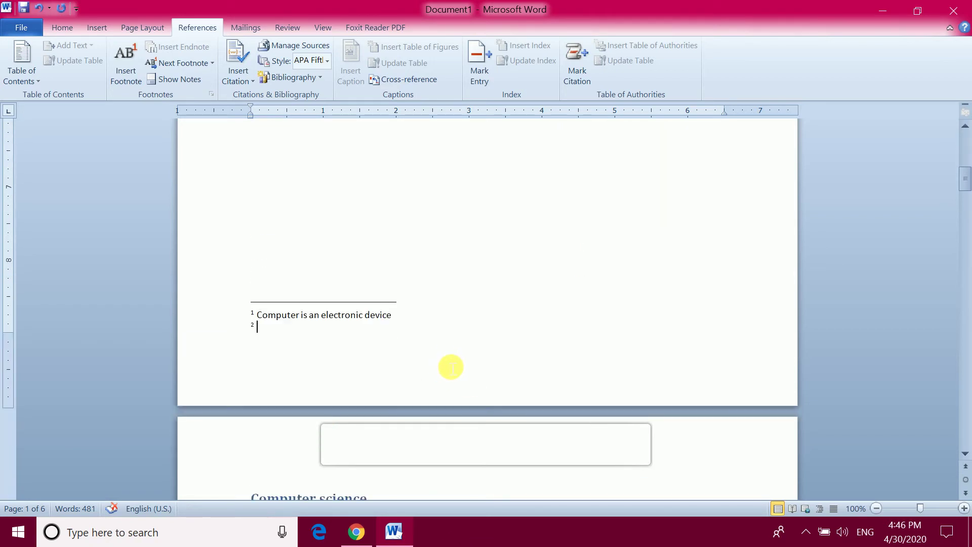
text(Comp)
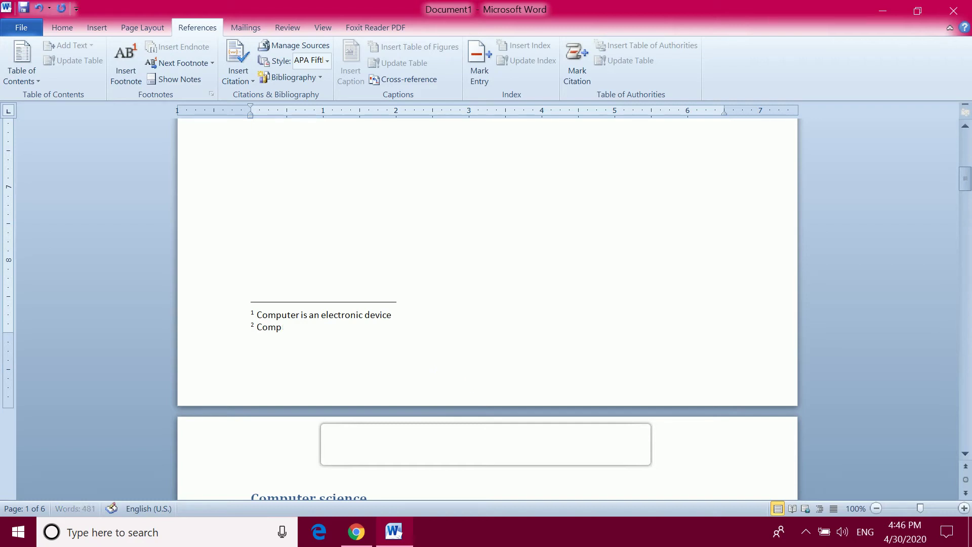
text(utaion)
click(304, 327)
click(288, 328)
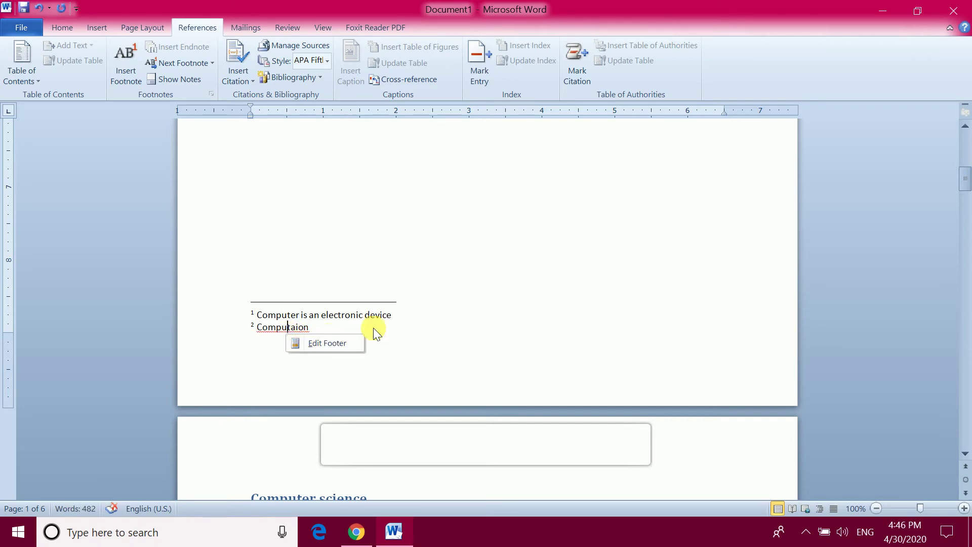
right_click(295, 333)
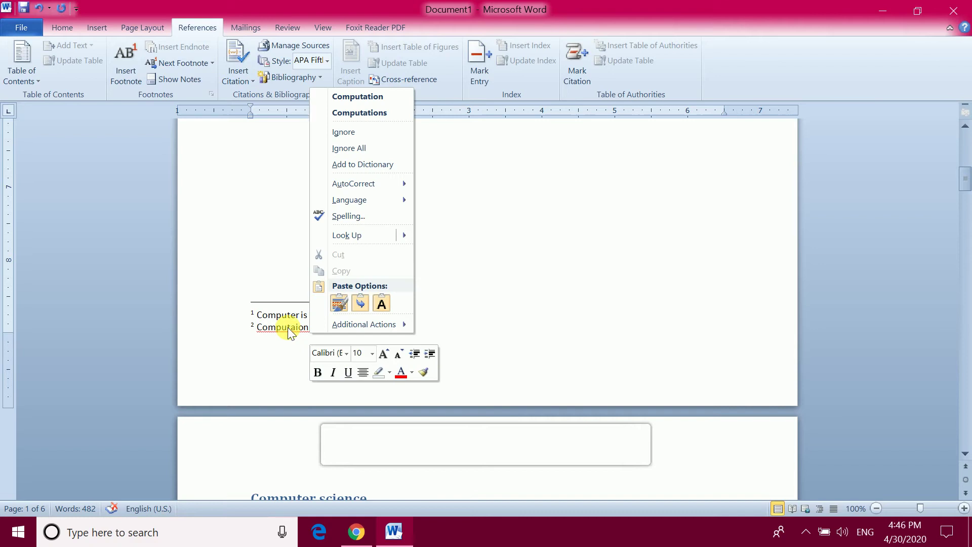
click(365, 99)
Finish the note with 'is a process', correcting the misspelled 'procees'
text(is)
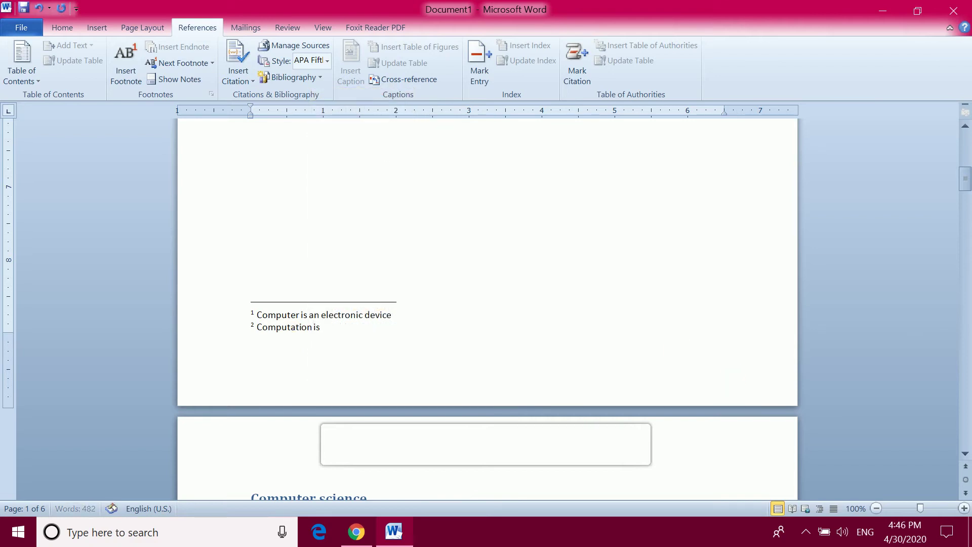
text( a procees)
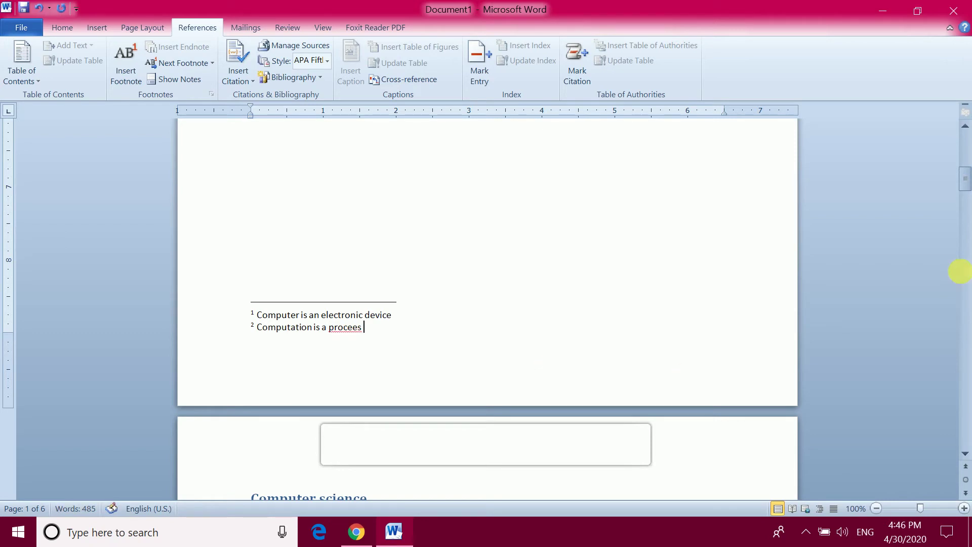
right_click(347, 328)
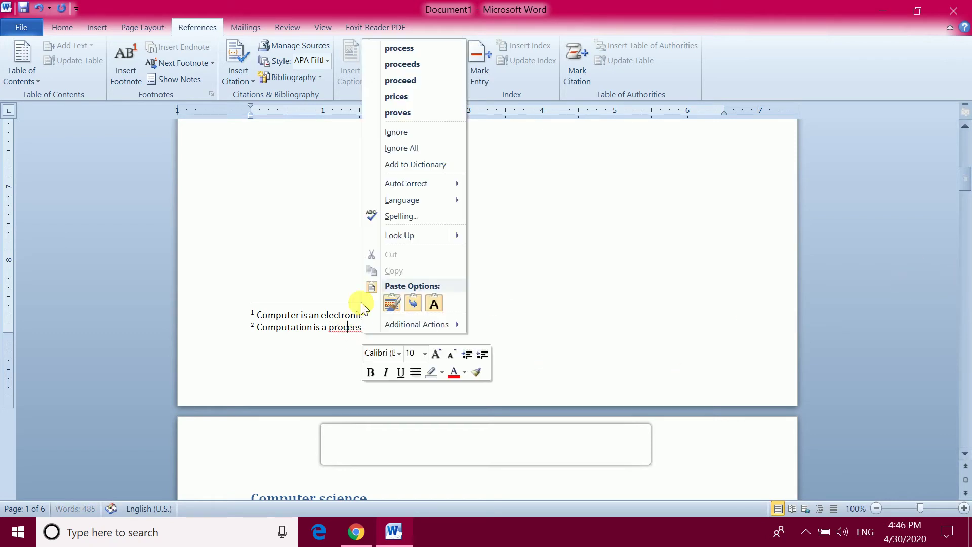
click(403, 48)
scroll(528, 281, up, 3)
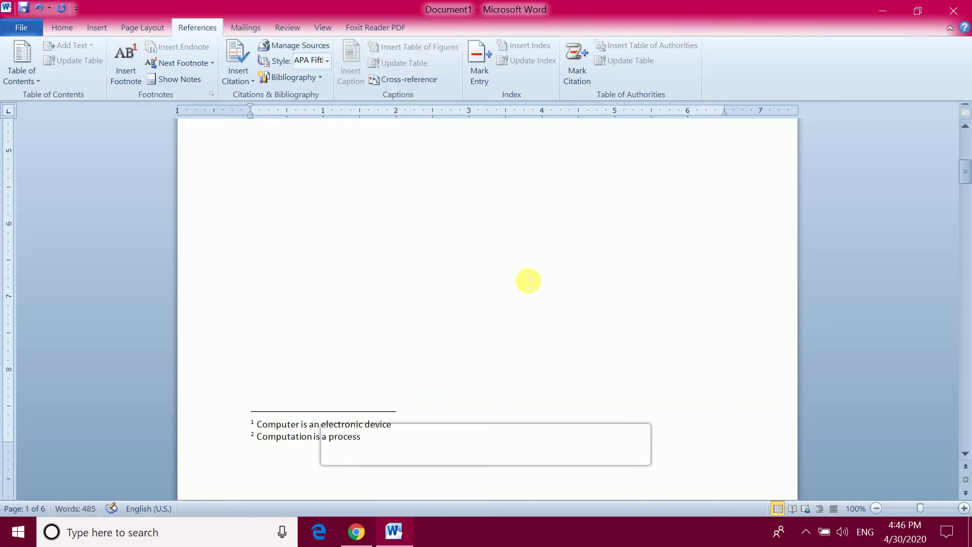
scroll(528, 280, down, 20)
scroll(455, 280, up, 20)
scroll(449, 266, down, 6)
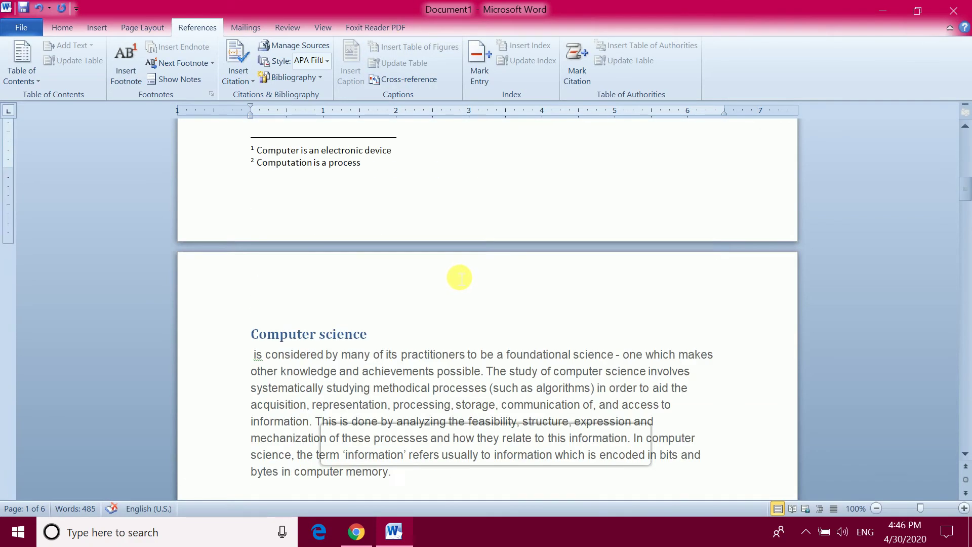
Add footnote 3 after the Computer science heading and footnote 4 inside 'structure'
scroll(459, 277, down, 4)
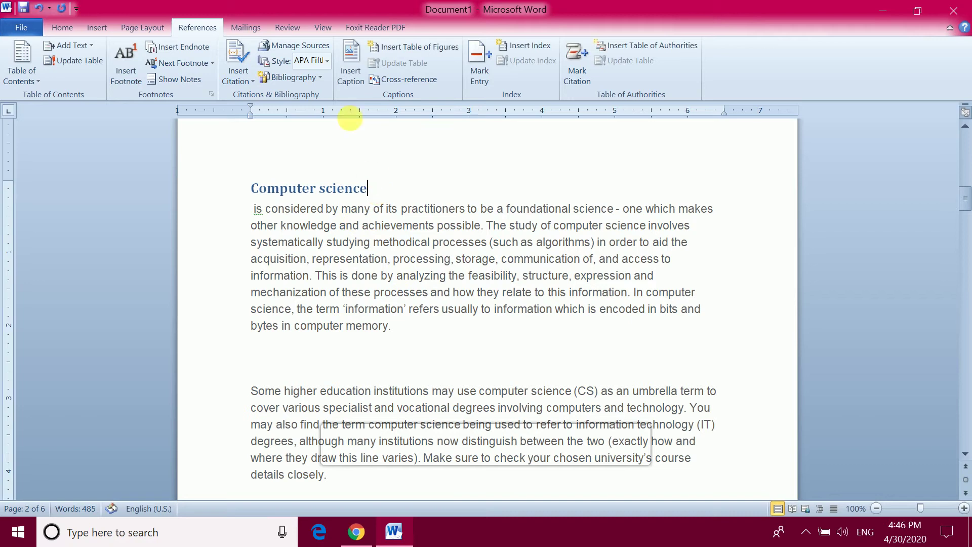
click(135, 69)
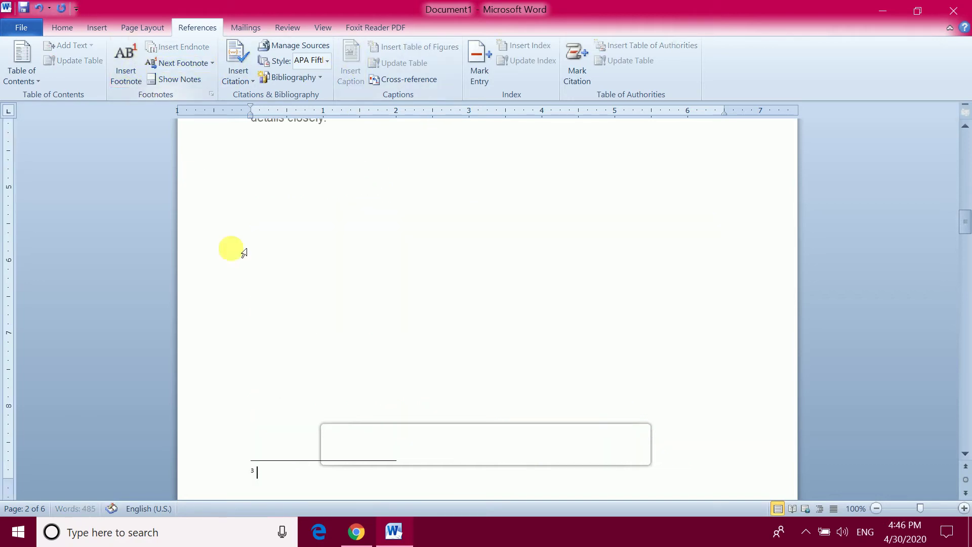
scroll(283, 455, up, 7)
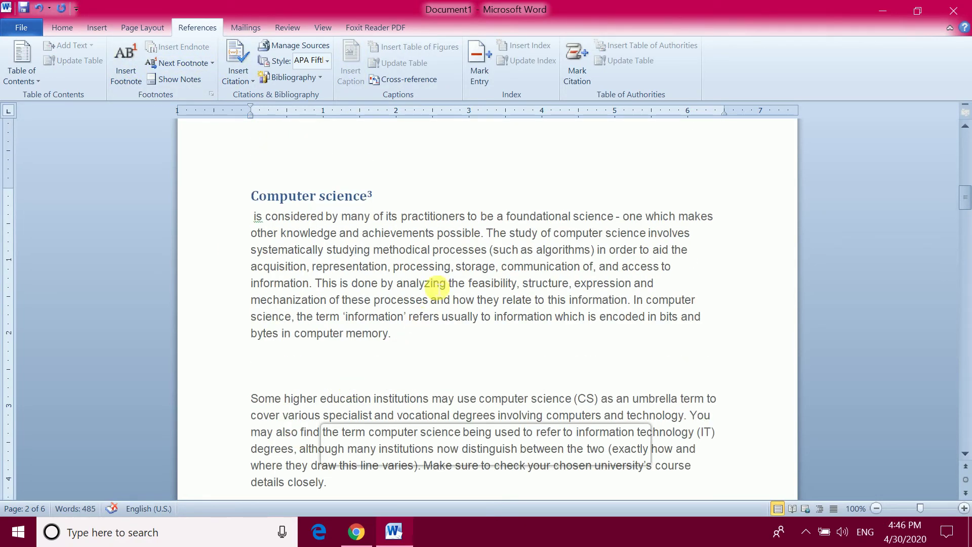
click(535, 284)
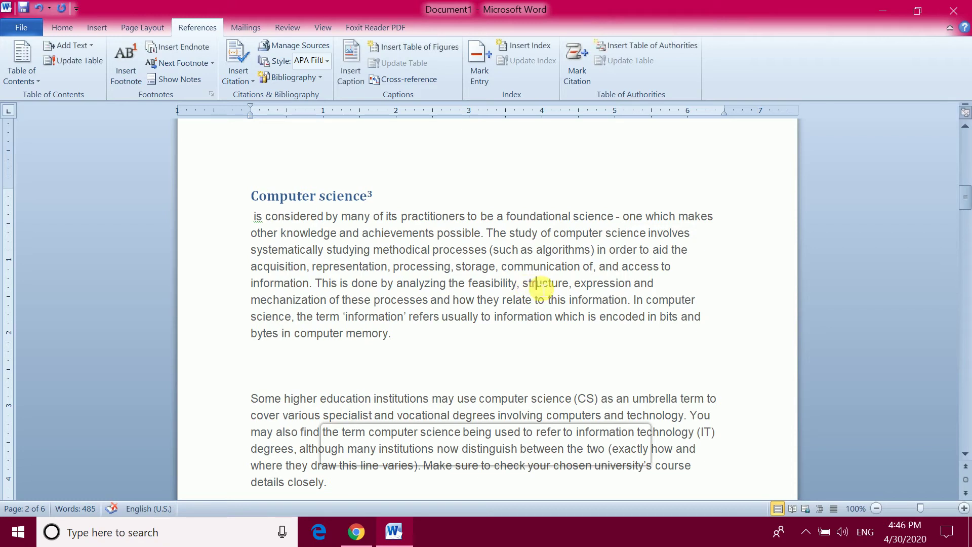
click(129, 58)
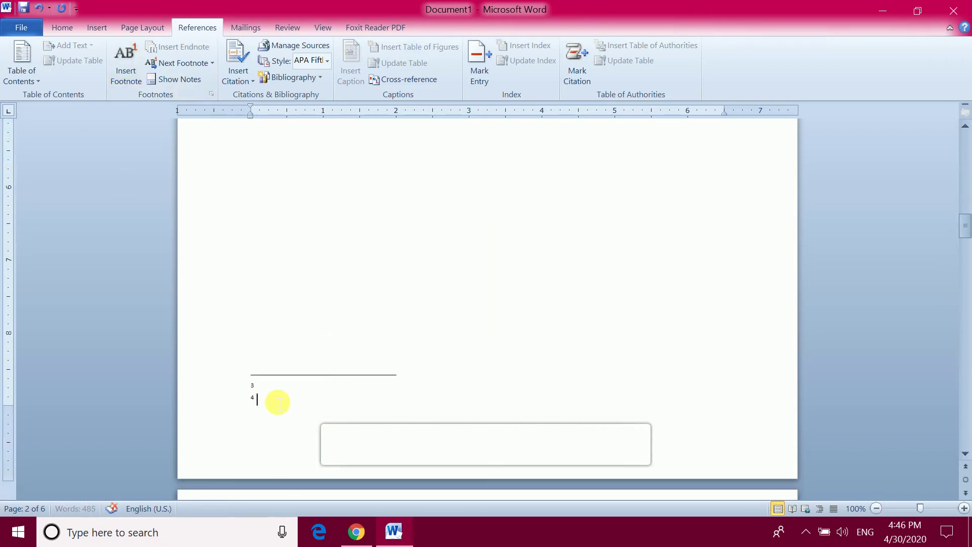
Jump between footnote 1 and its reference in 'computer' to verify the link
scroll(274, 330, up, 15)
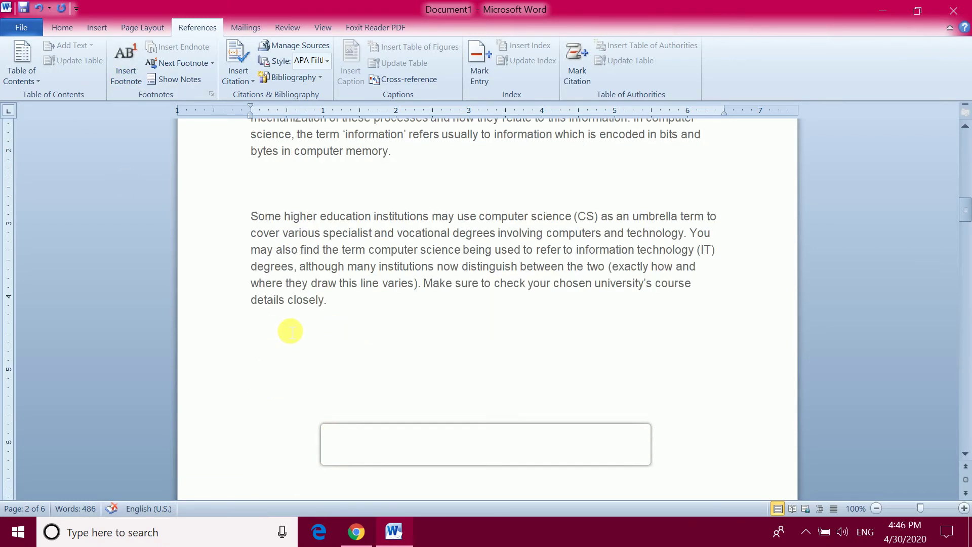
scroll(325, 316, up, 6)
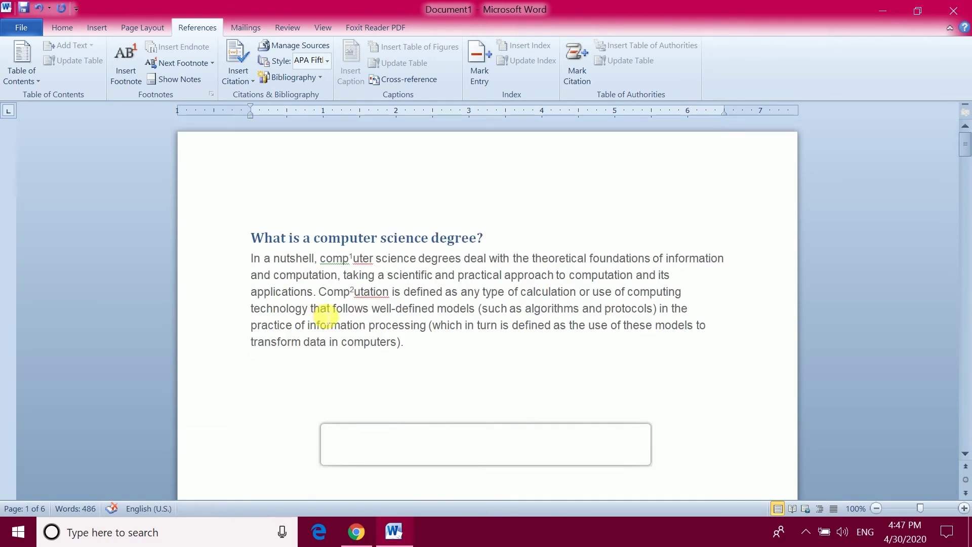
mouse_move(363, 260)
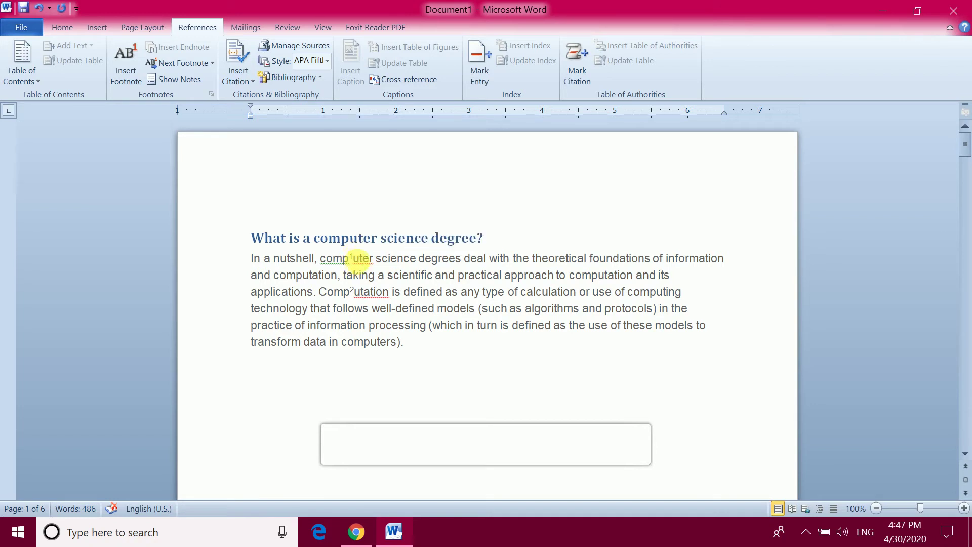
scroll(360, 293, down, 10)
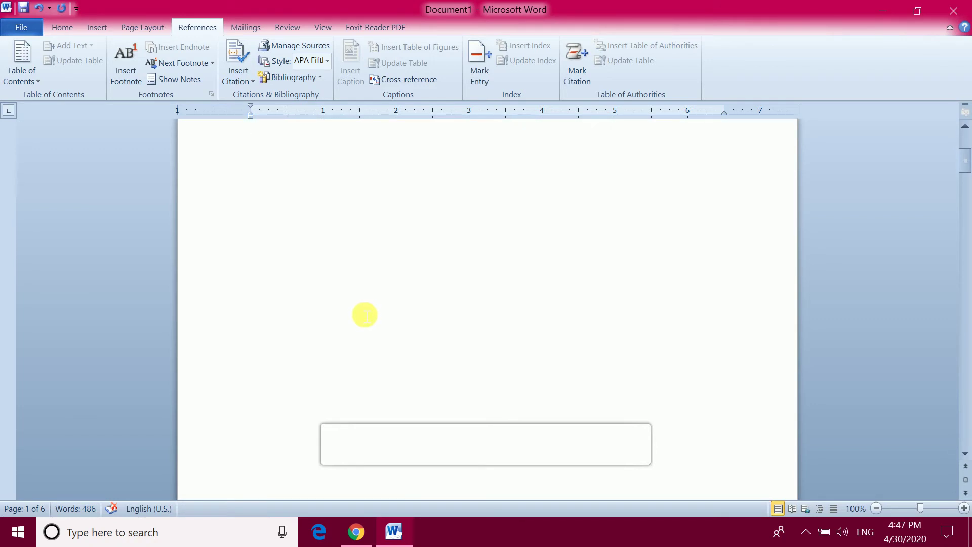
double_click(256, 336)
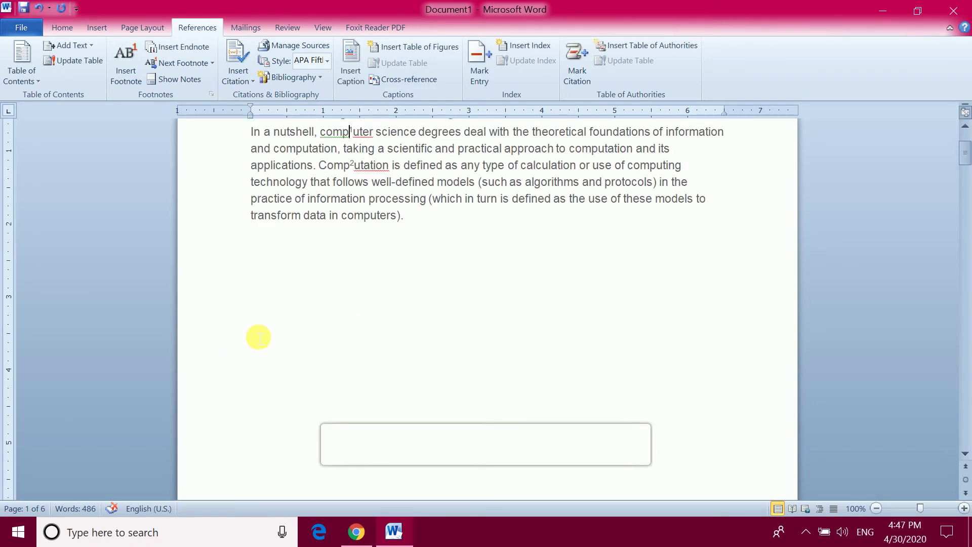
double_click(354, 134)
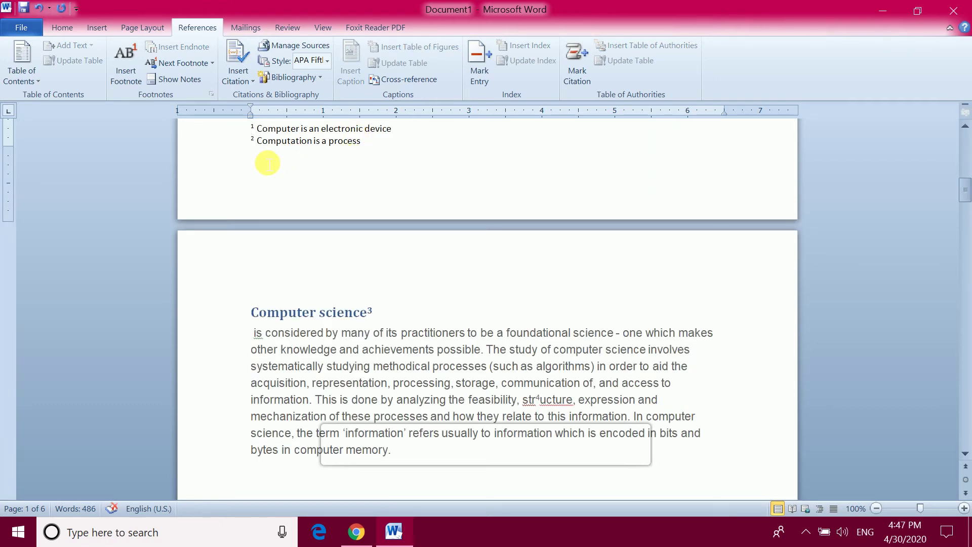
scroll(268, 163, up, 10)
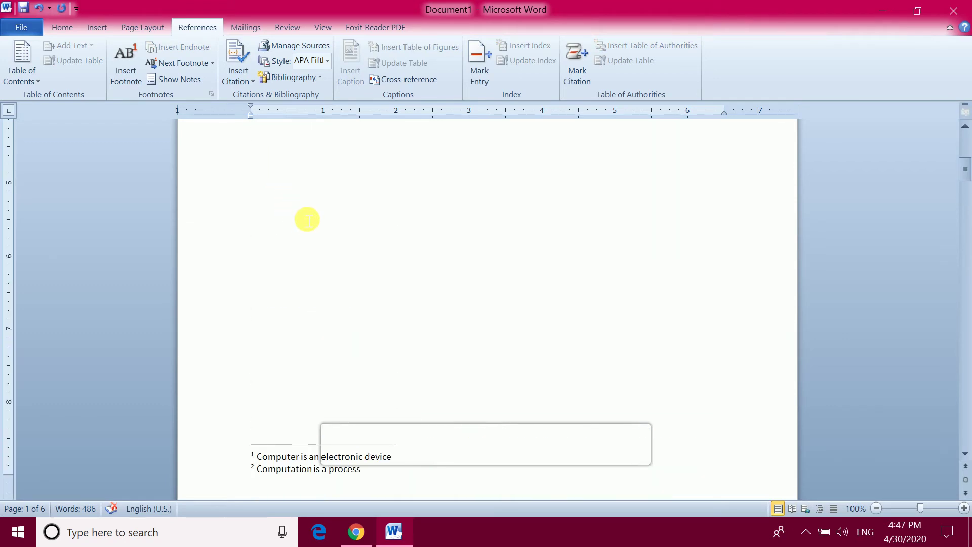
key(ctrl+g)
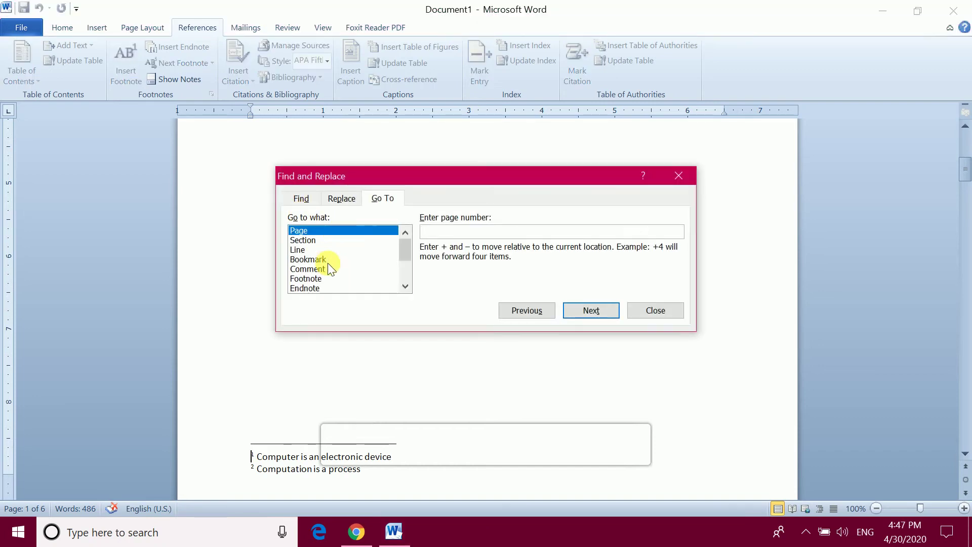
click(314, 279)
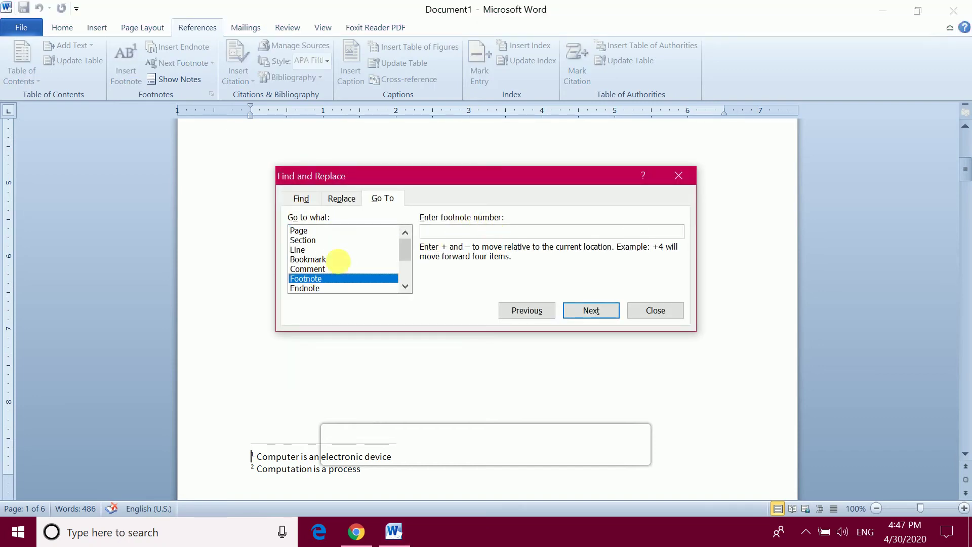
click(427, 232)
text(2)
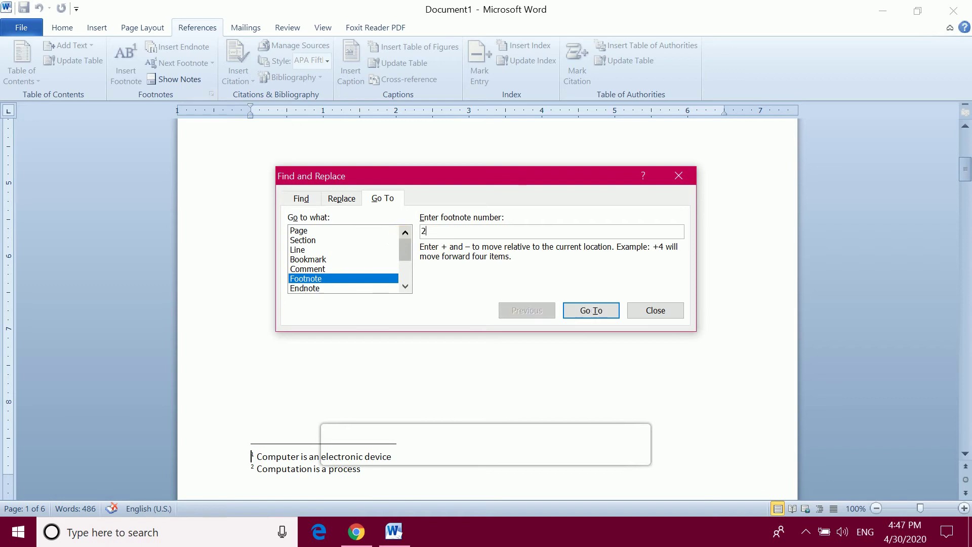
click(603, 308)
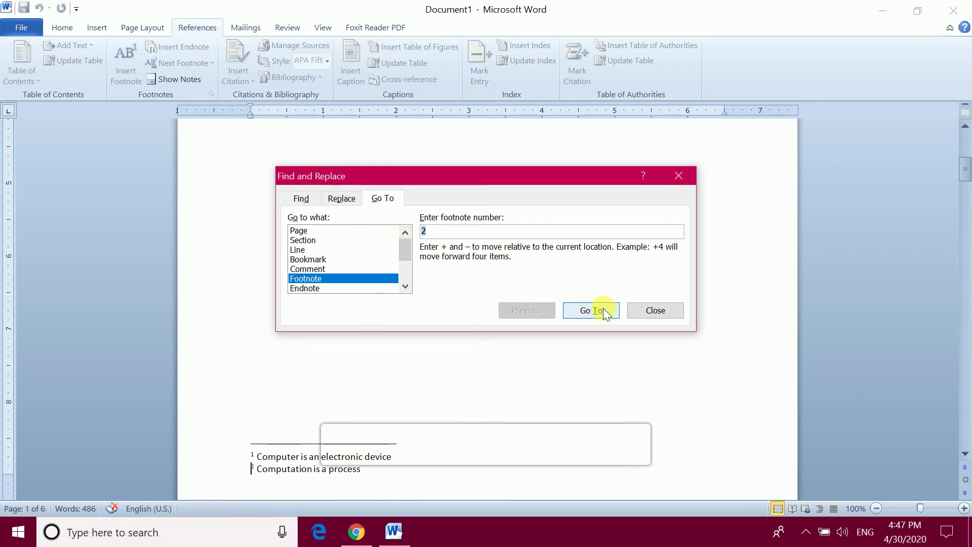
text(1)
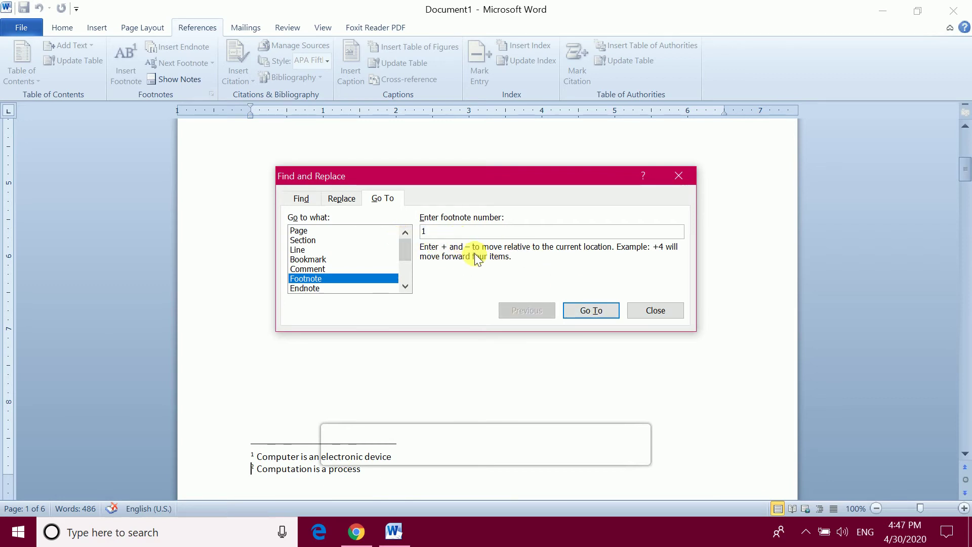
click(592, 309)
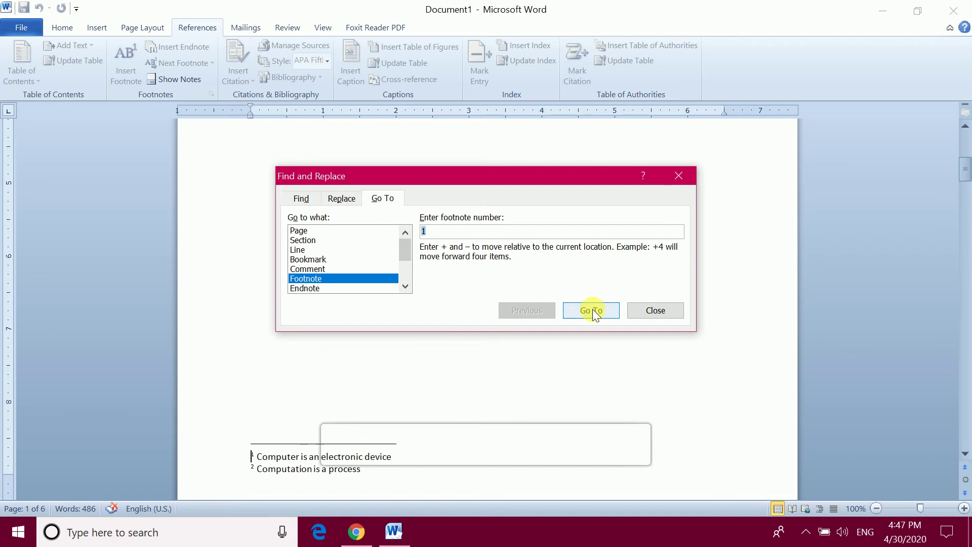
click(666, 316)
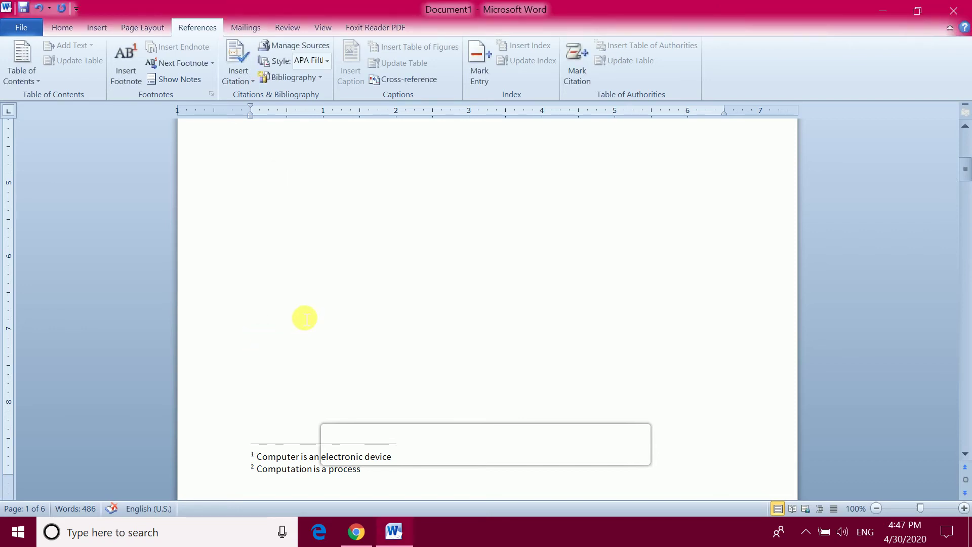
Insert an endnote after the question mark of 'What is a computer science degree?'
scroll(308, 324, up, 10)
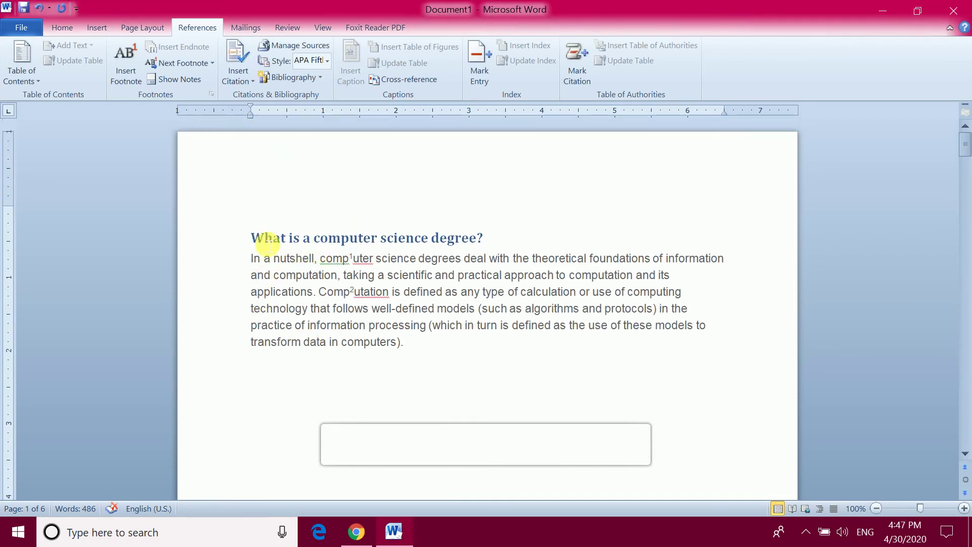
click(529, 288)
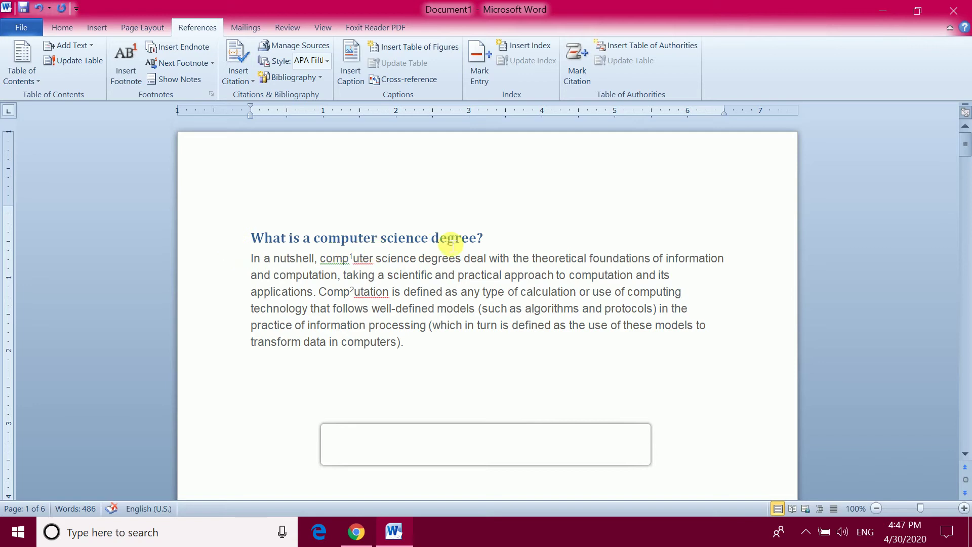
click(515, 233)
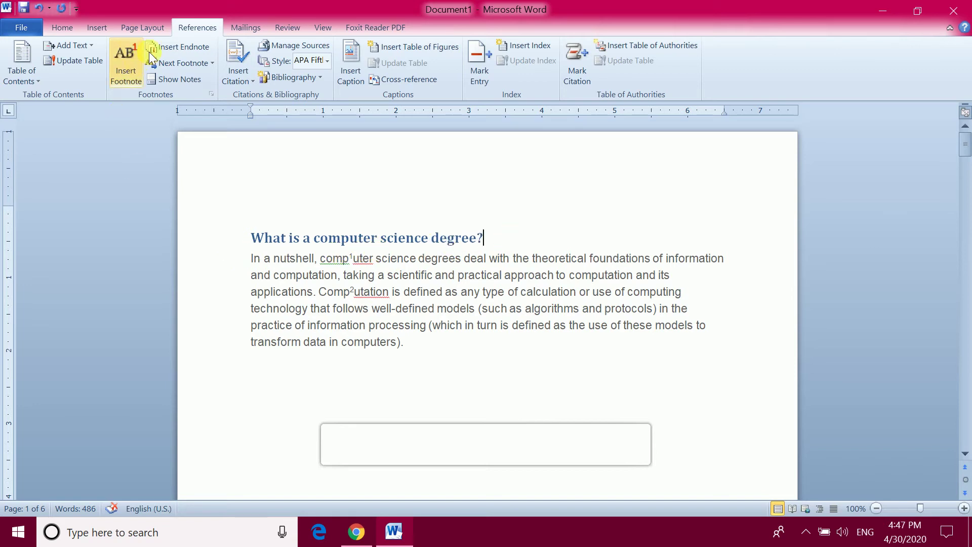
click(183, 47)
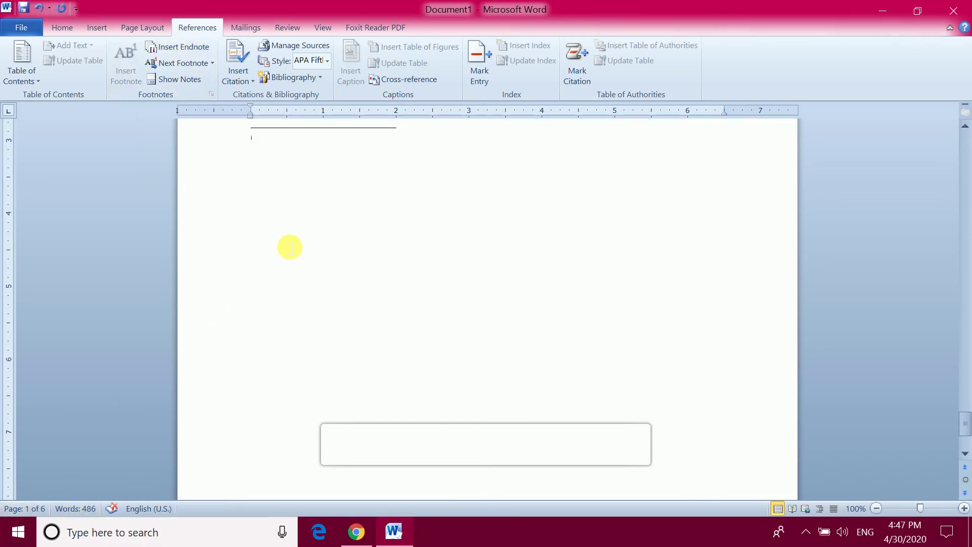
Type a business name as the first endnote's text
scroll(291, 222, up, 2)
scroll(298, 248, up, 4)
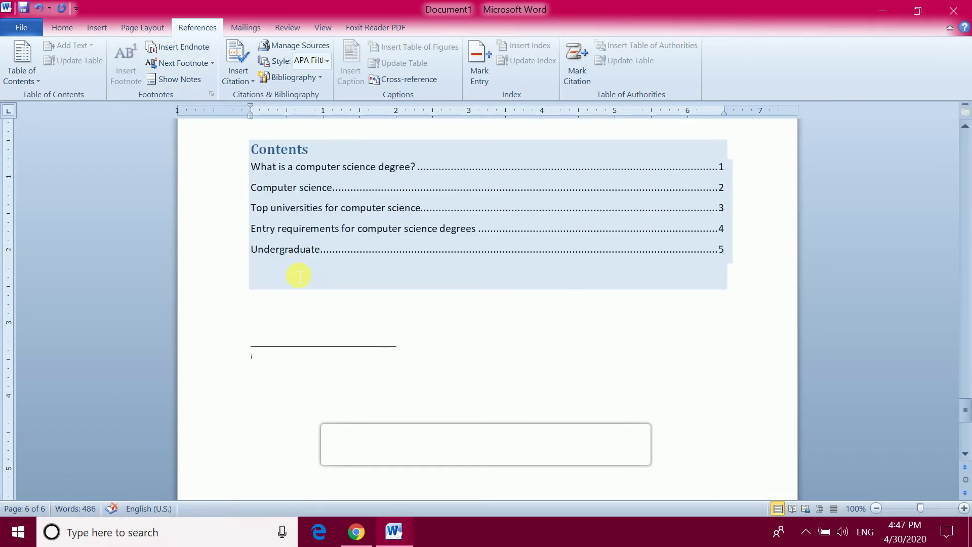
scroll(298, 284, down, 3)
scroll(310, 176, up, 2)
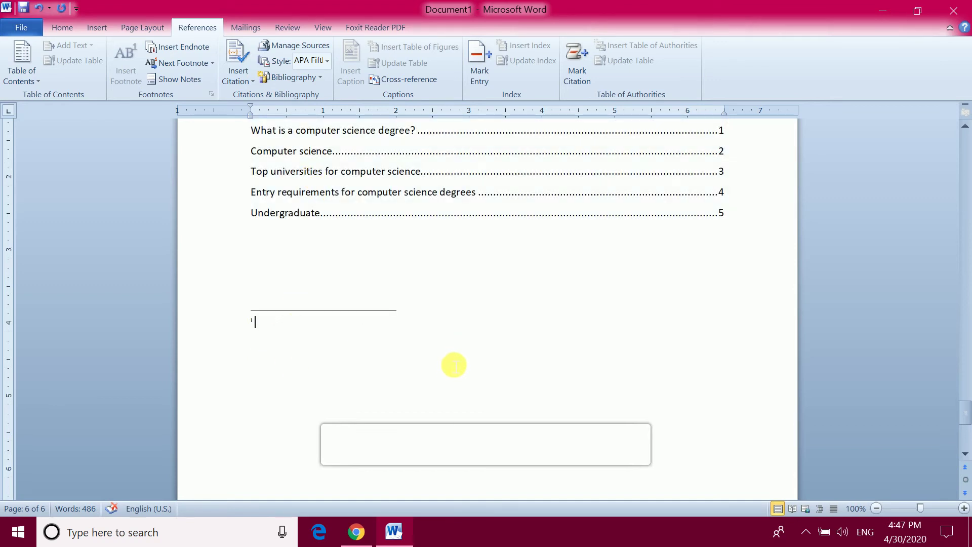
text(Naman)
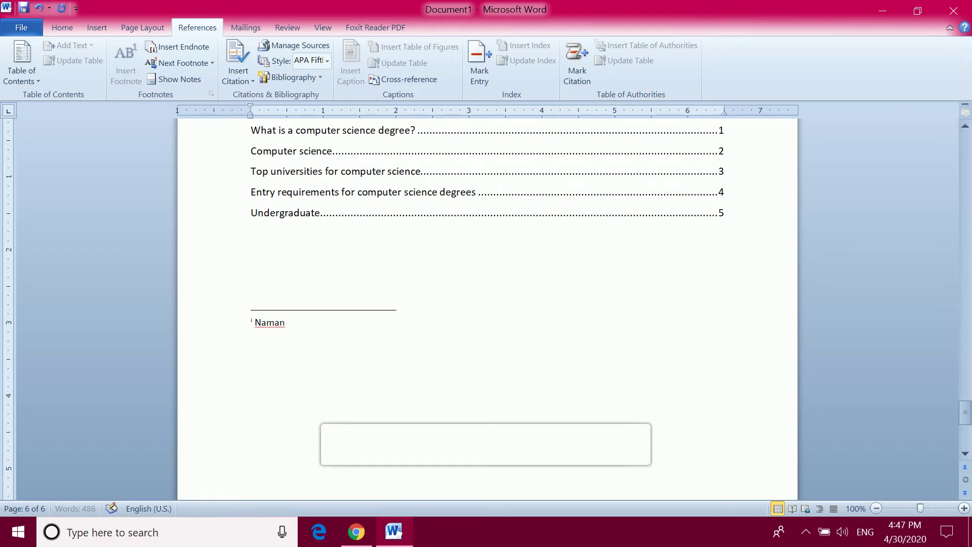
text( Computers)
Insert a second endnote at the end of the Undergraduate heading
scroll(314, 329, up, 15)
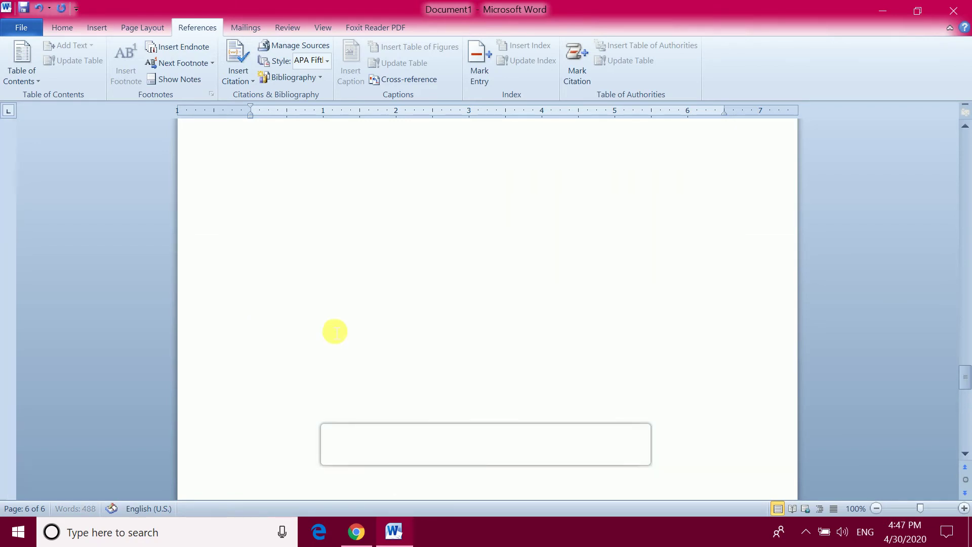
click(361, 289)
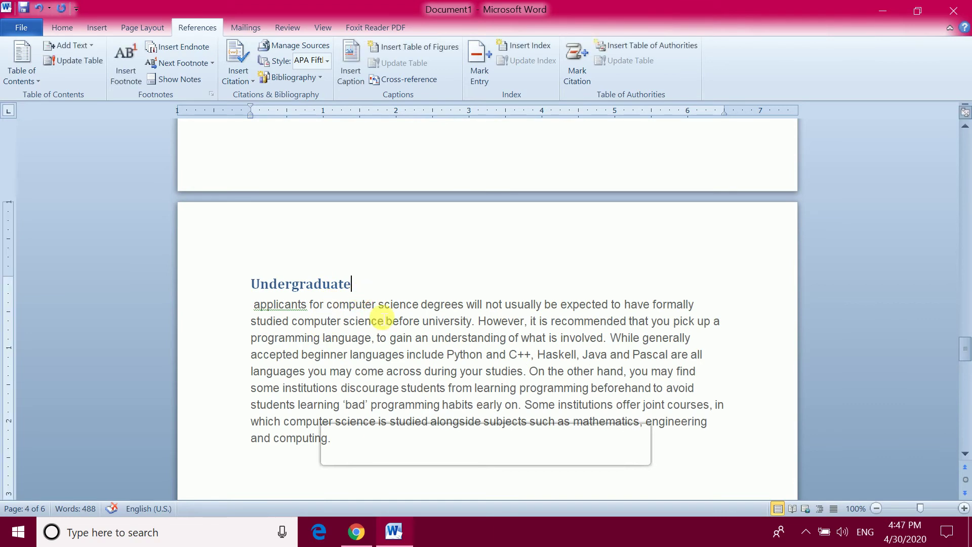
click(183, 46)
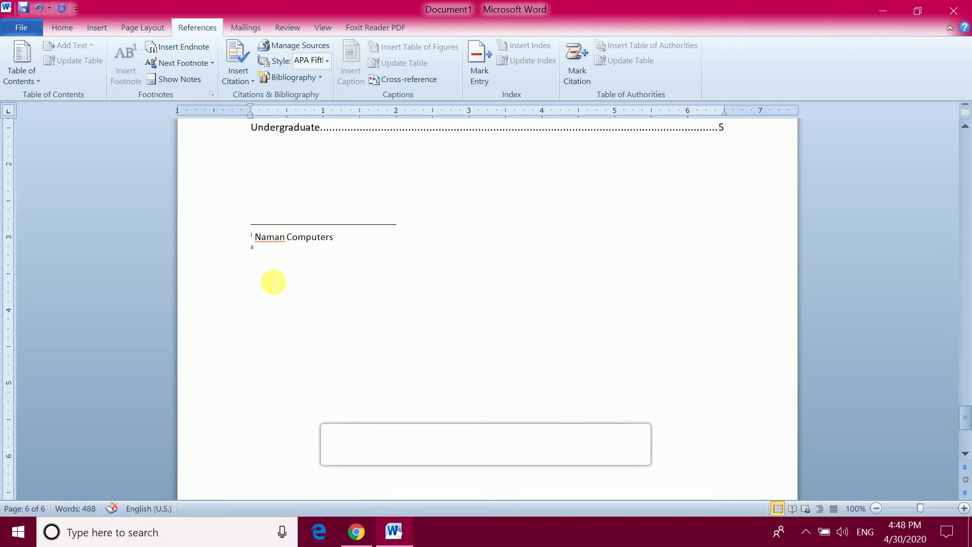
scroll(271, 284, up, 2)
Jump to Previous Footnote, then Previous Endnote, and scroll up to page 1's footnotes 1 and 2
click(184, 62)
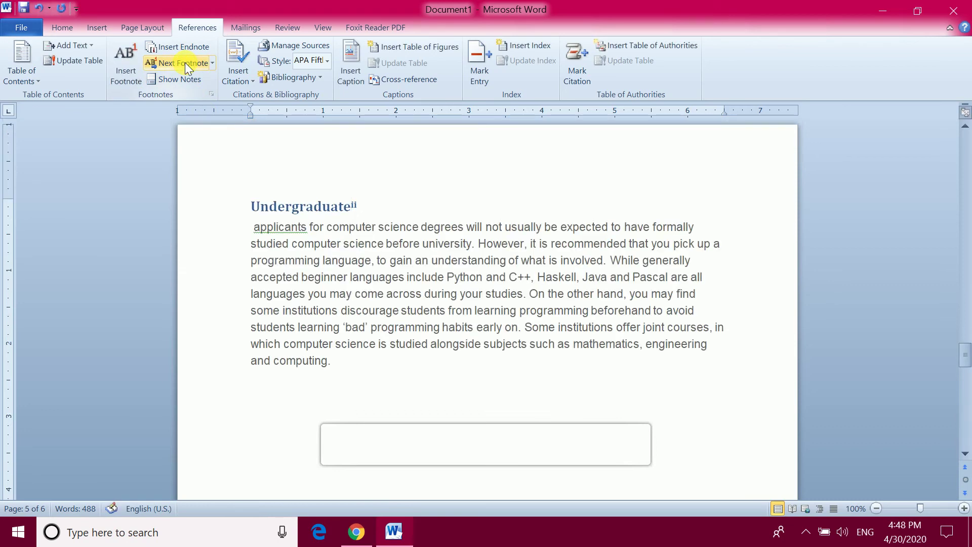
click(214, 63)
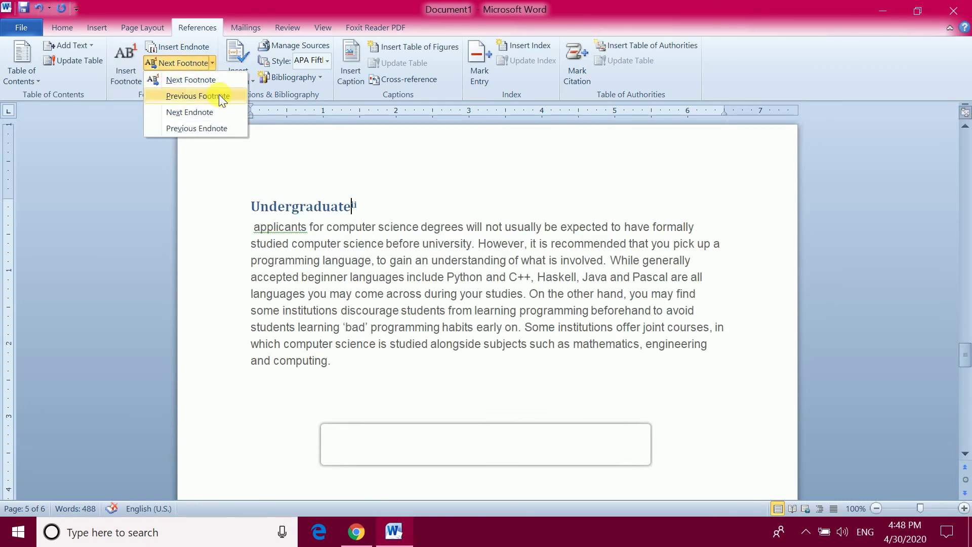
click(219, 95)
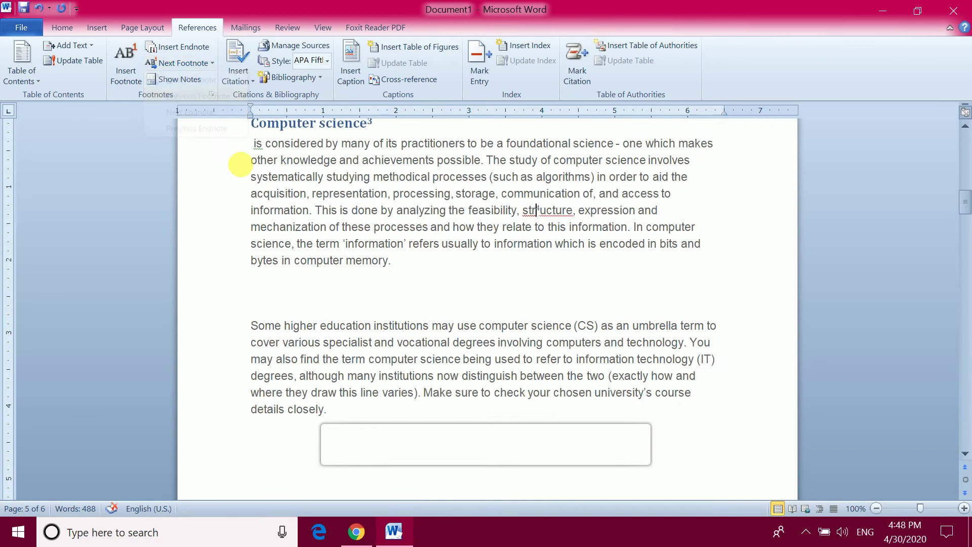
click(212, 62)
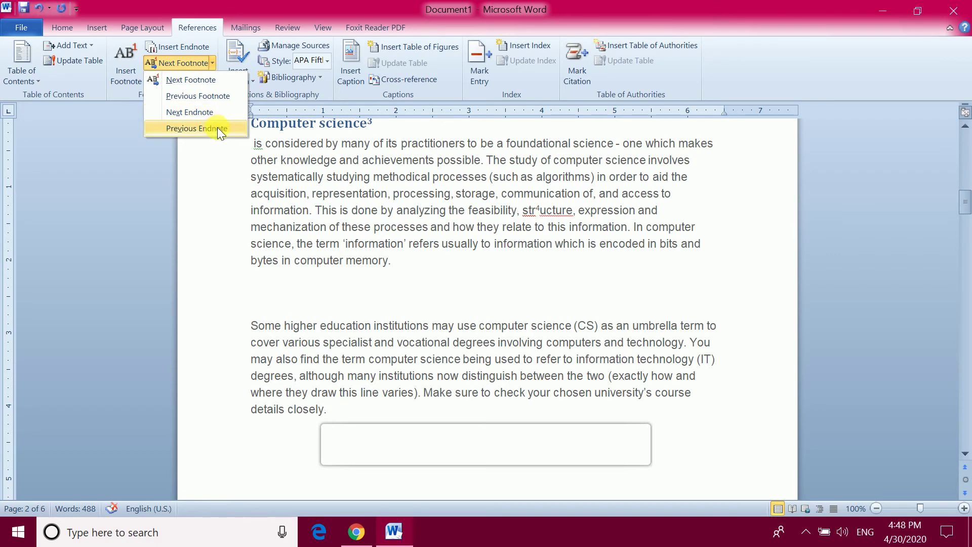
click(537, 210)
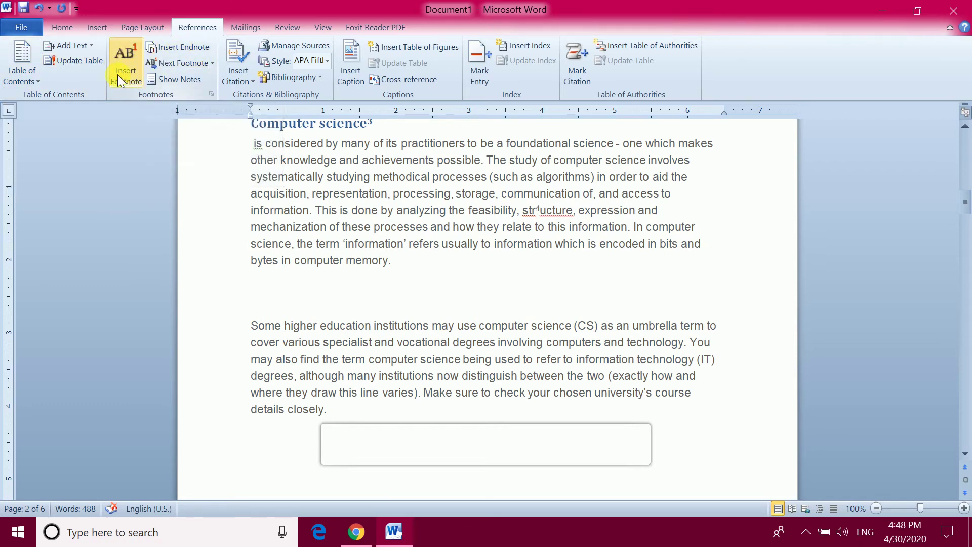
scroll(529, 256, up, 4)
scroll(529, 256, up, 7)
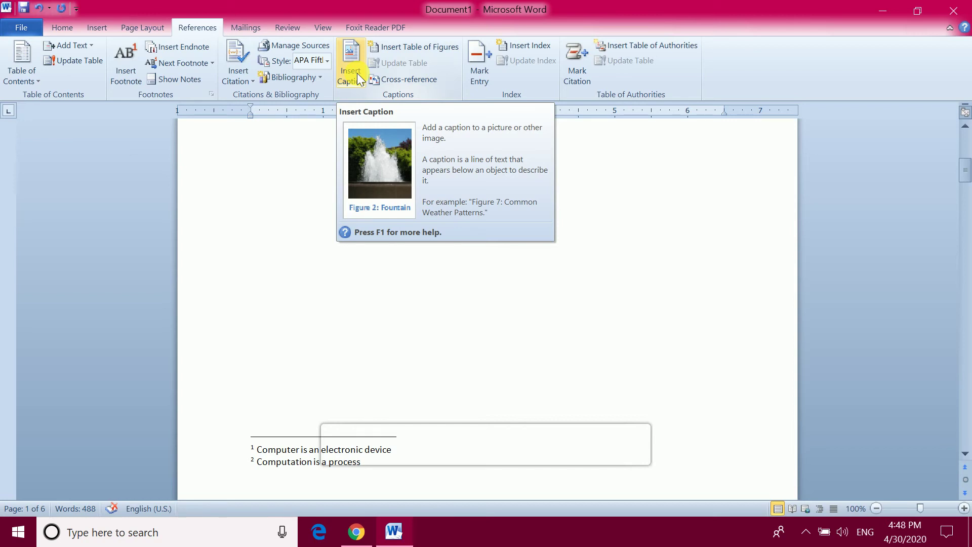
Browse the Insert Citation, Bibliography and Style dropdowns, then reopen Insert Citation's source options
scroll(636, 310, up, 5)
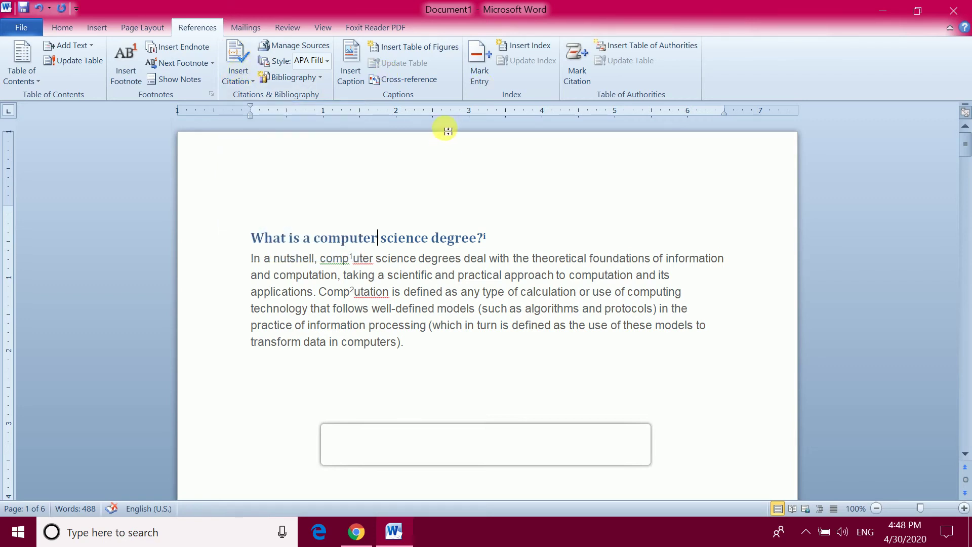
click(248, 82)
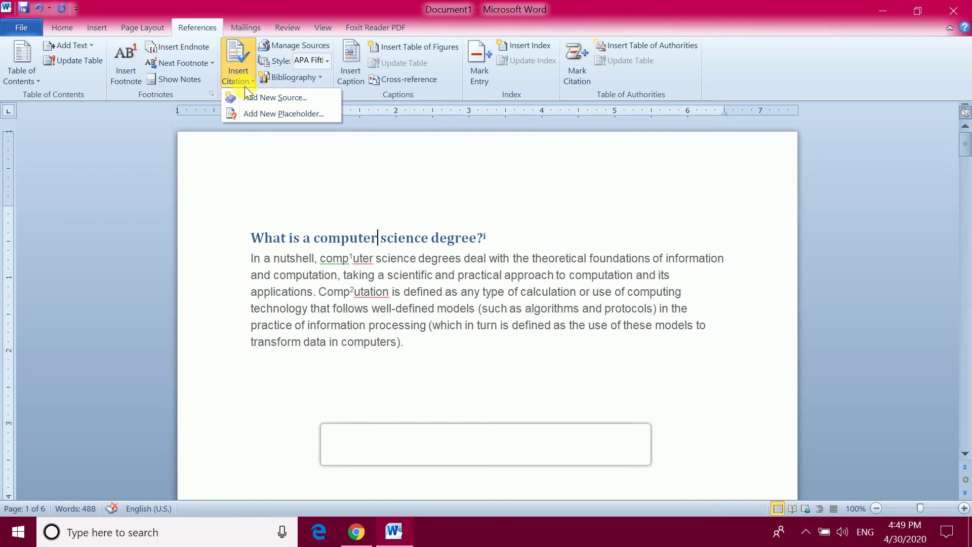
click(284, 76)
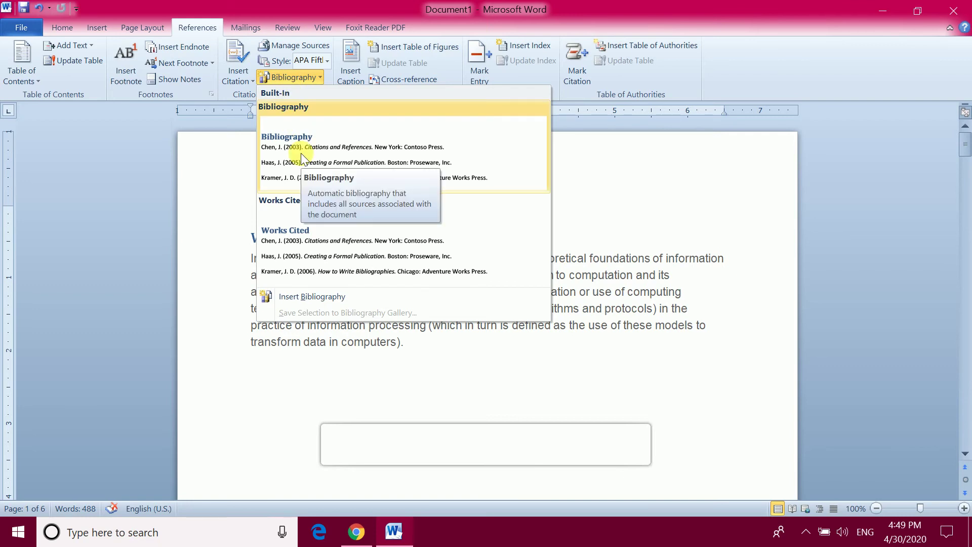
click(236, 78)
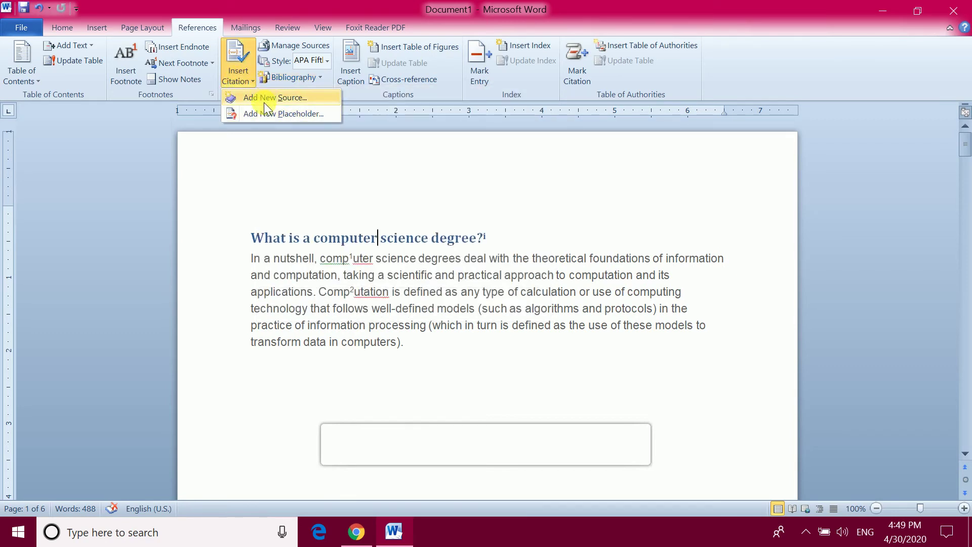
click(327, 60)
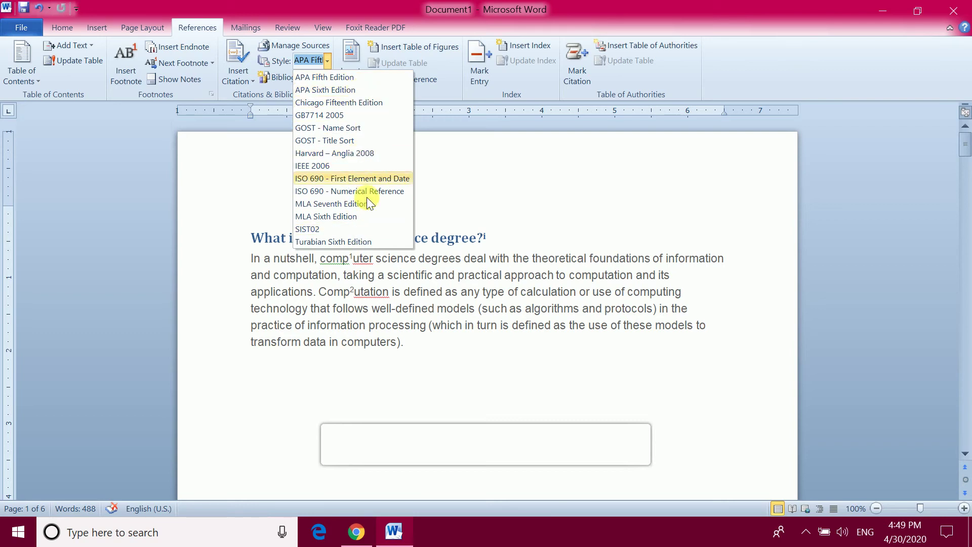
click(235, 84)
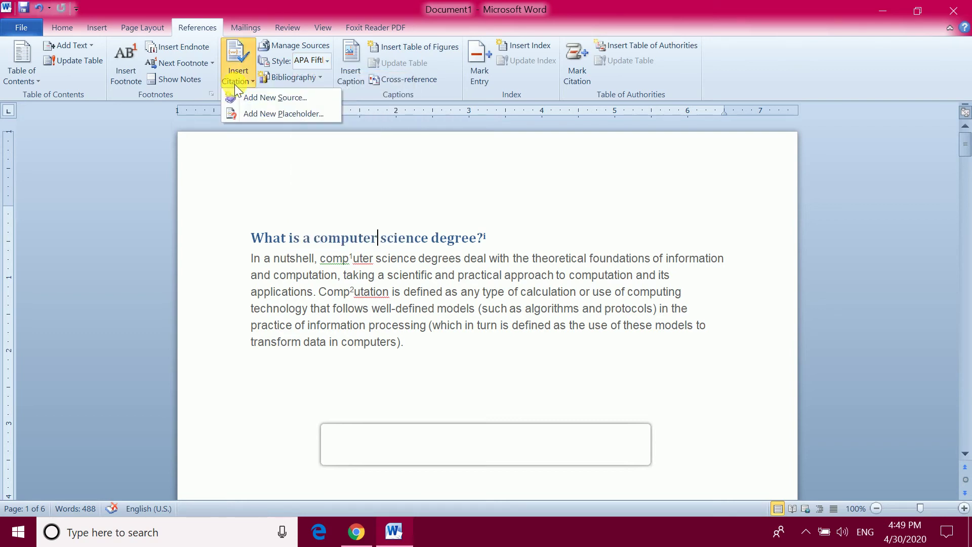
Start a new source with the author's name, title Computer Course and year 2020
click(272, 96)
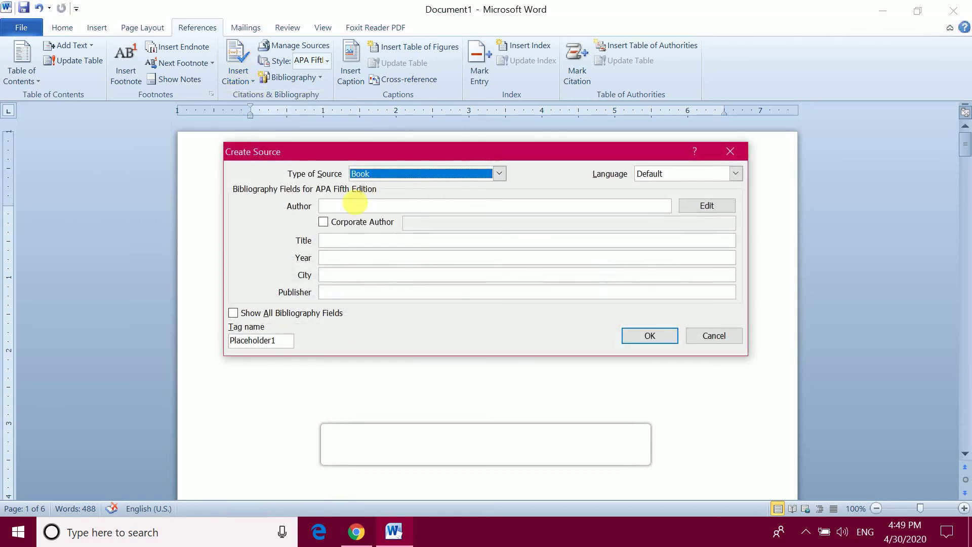
click(343, 207)
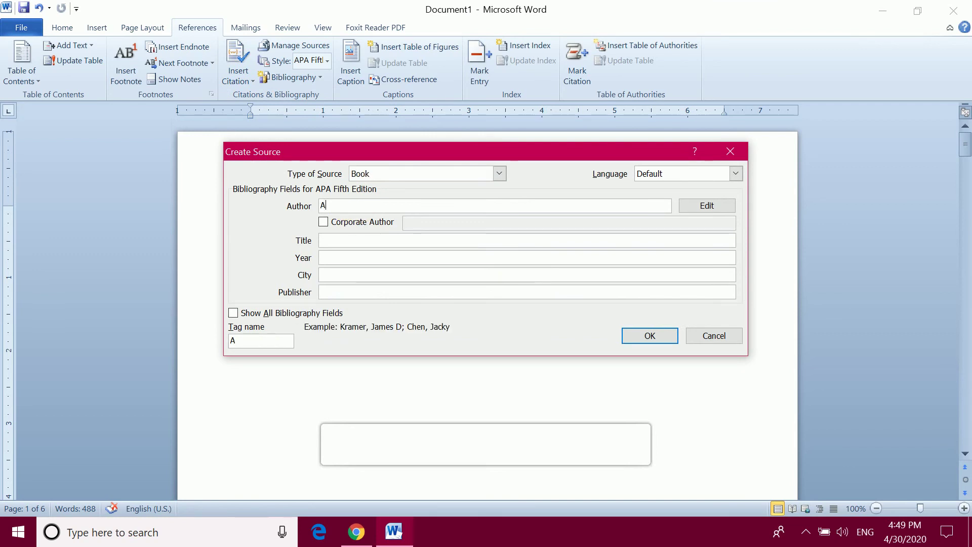
key(Tab)
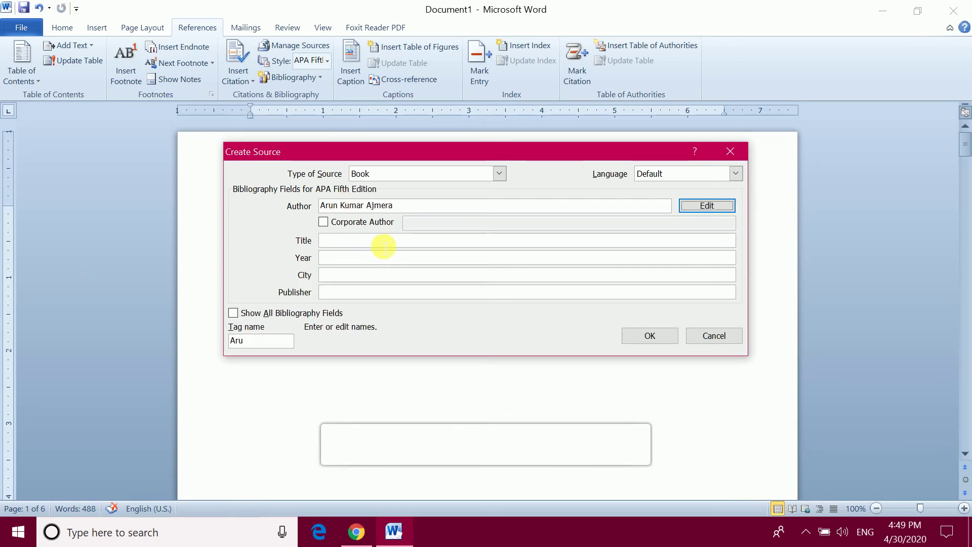
click(383, 240)
text(C)
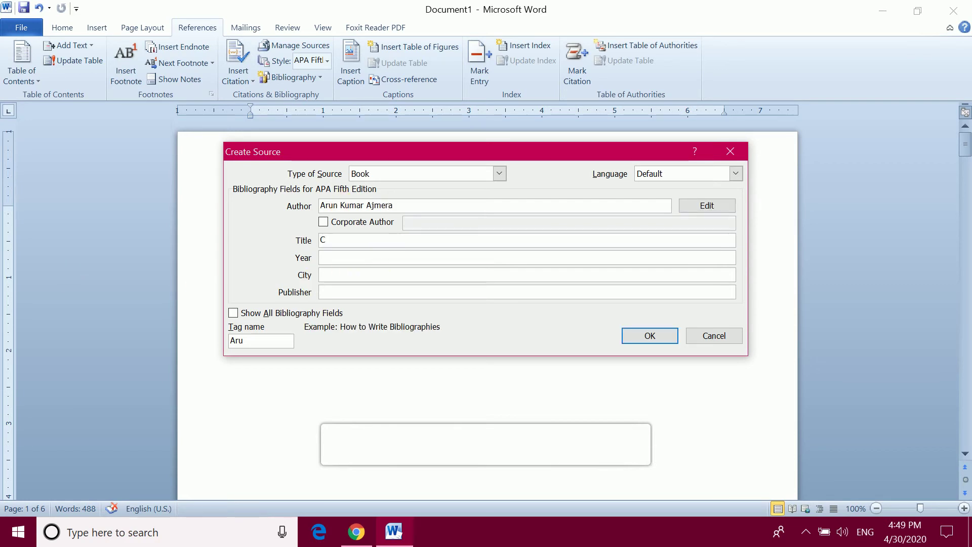
text(ompu)
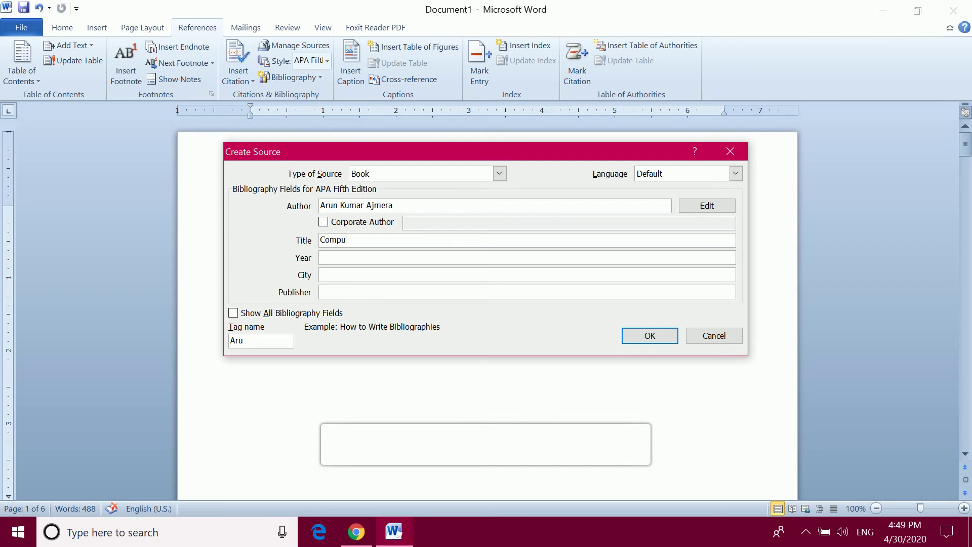
text(ter Course)
click(320, 258)
text(2020)
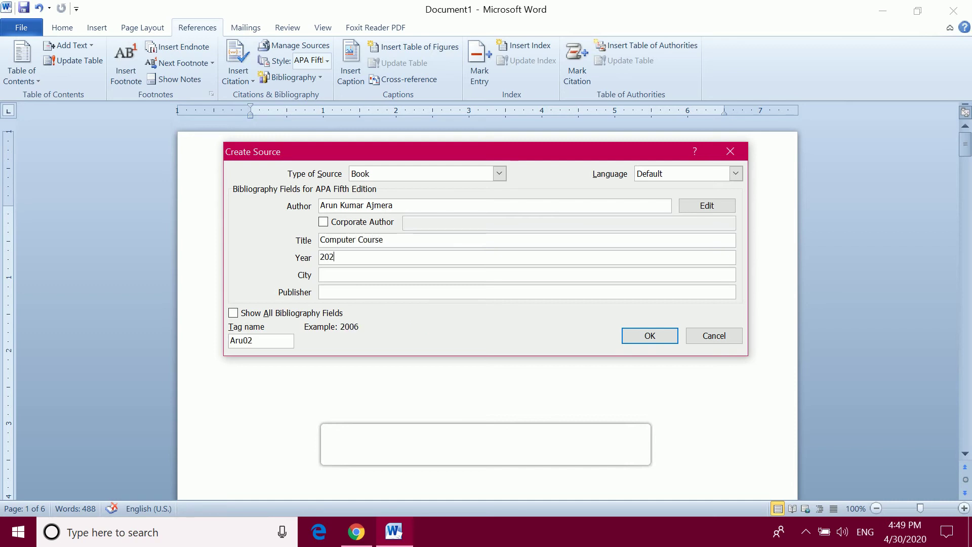
Add city Jhalrapatan and publisher A TOP COMPUTER CLASSES, show all bibliography fields, and save
key(Tab)
text(Jhal)
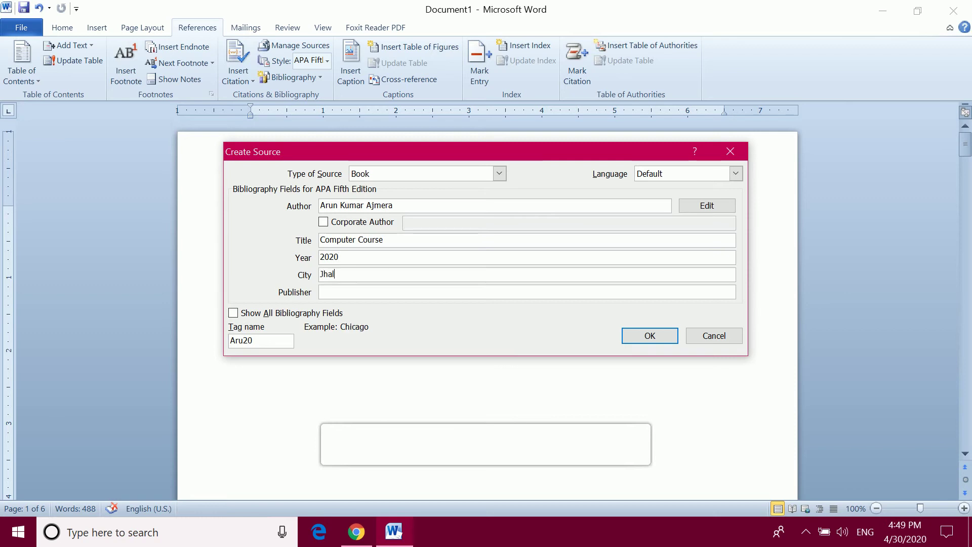
text(rapatan)
key(Tab)
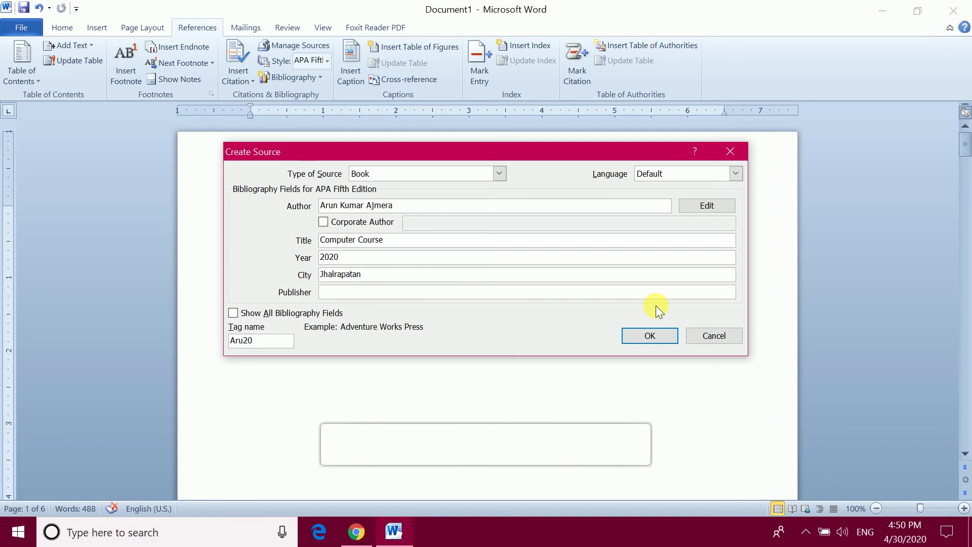
text(A TOP COMPUTER )
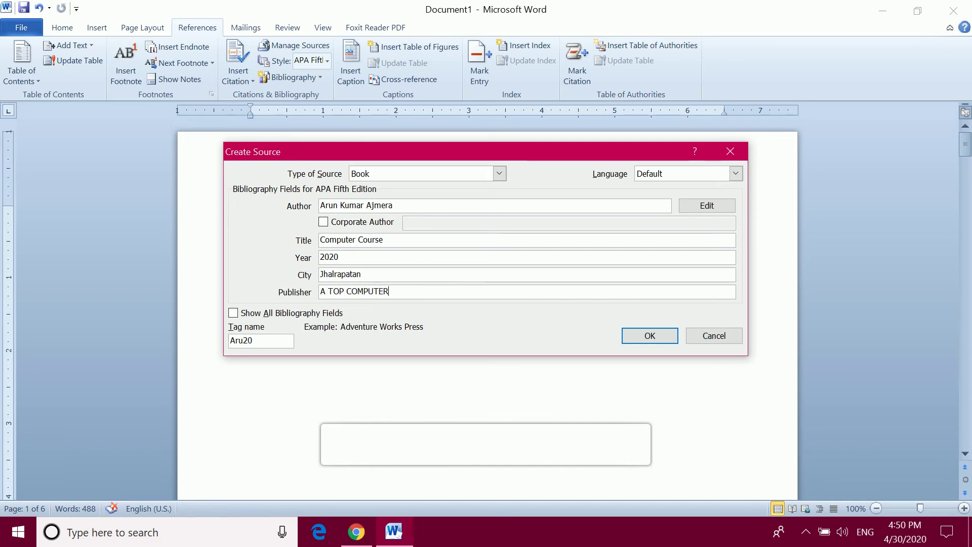
text(CLASSES)
click(233, 312)
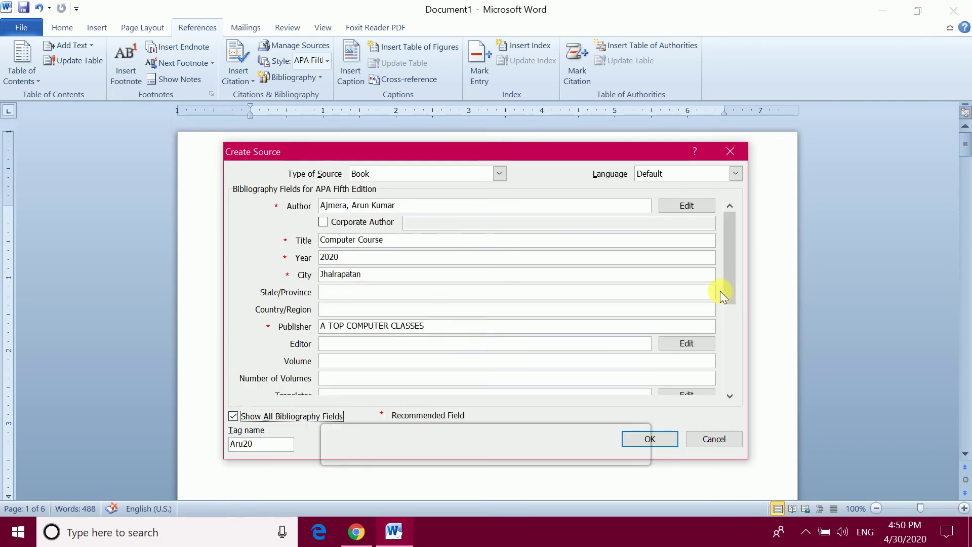
drag(730, 288, 737, 266)
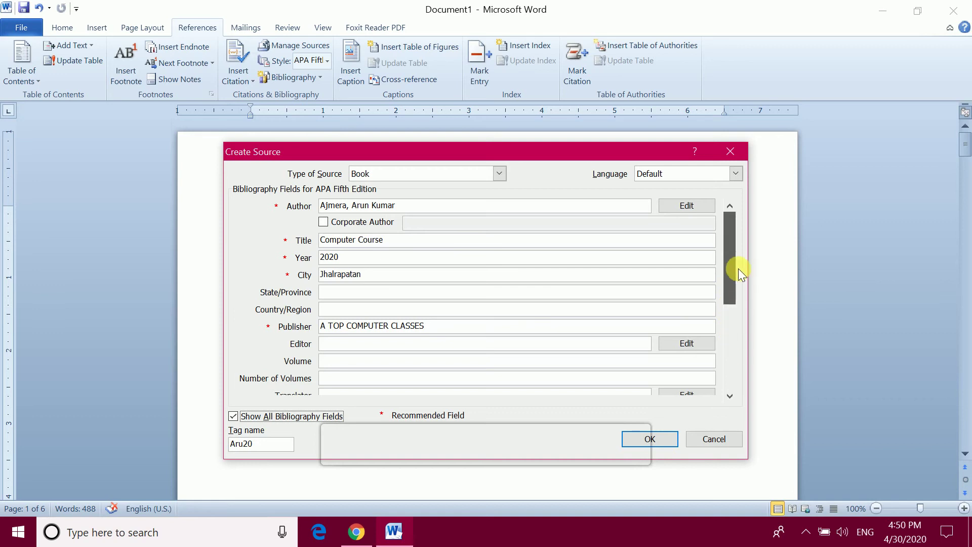
click(668, 438)
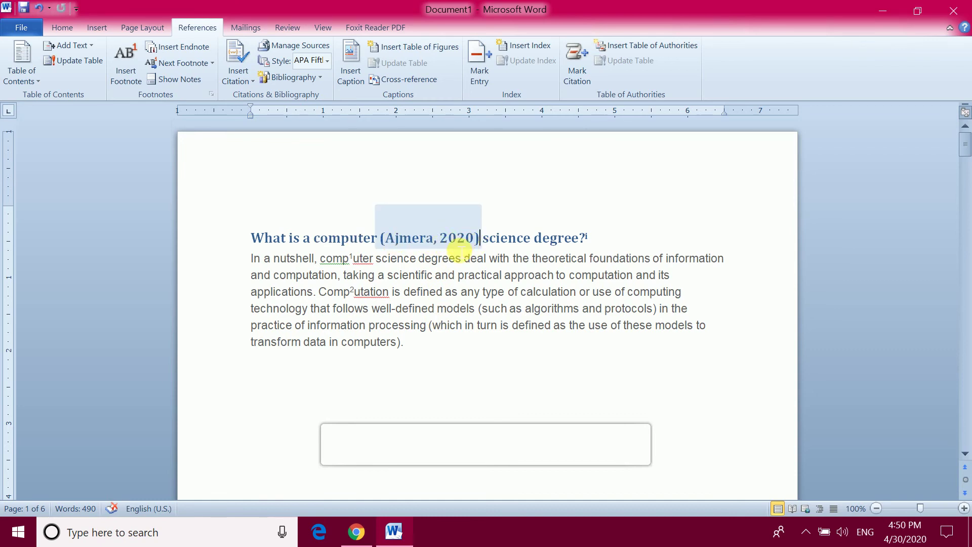
Cite the Computer Course source after 'memory.' in the Computer science paragraph
scroll(458, 319, down, 10)
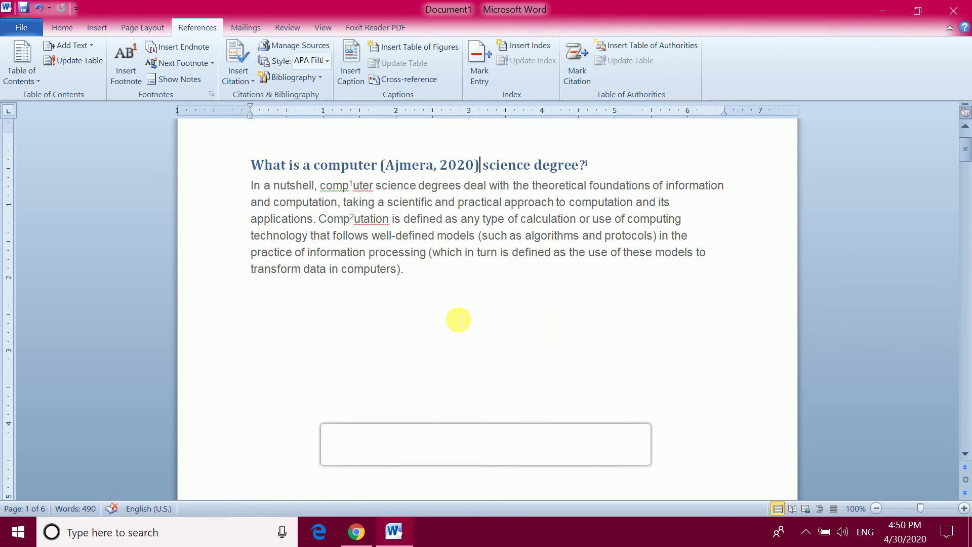
scroll(502, 356, down, 10)
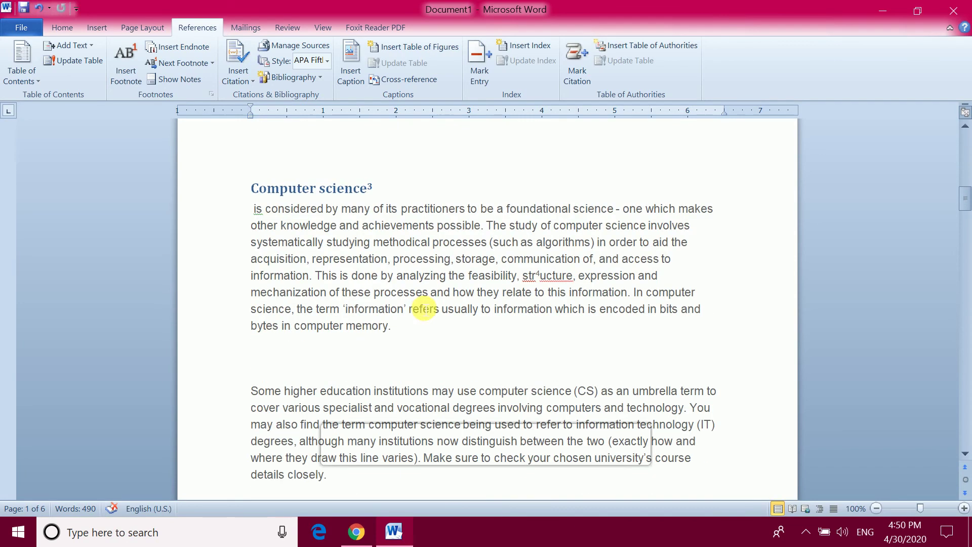
click(411, 327)
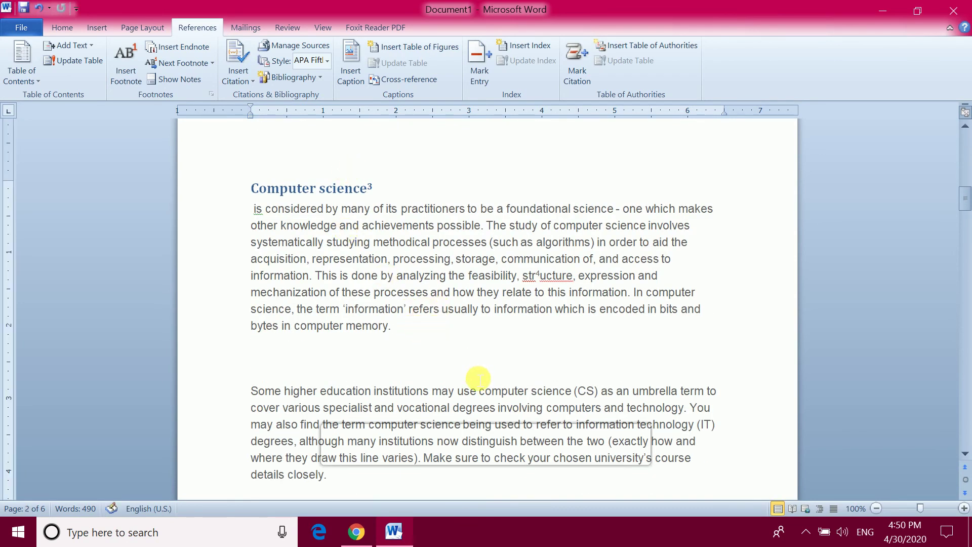
click(243, 80)
click(282, 104)
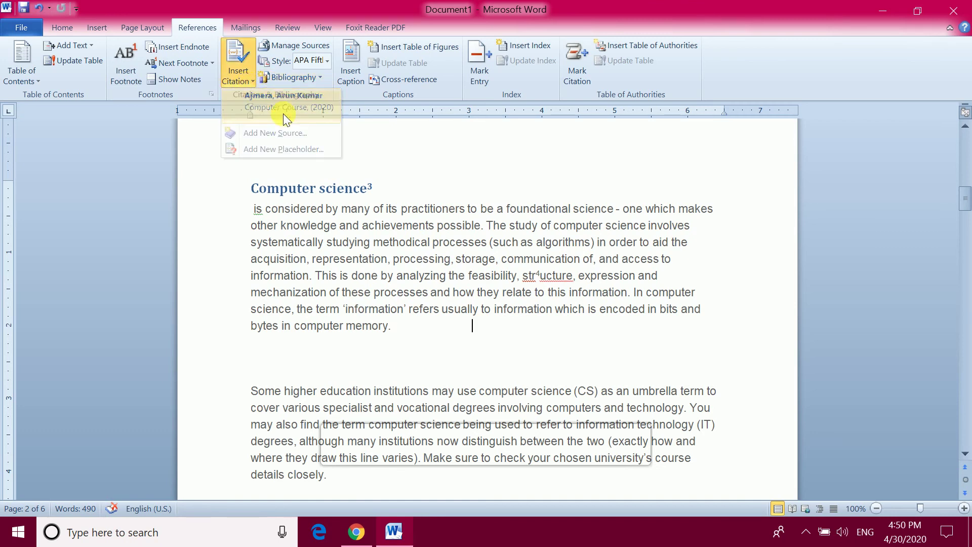
Cite the Computer Course source after 'citations).' in the Top universities paragraph
scroll(501, 346, down, 2)
scroll(502, 347, down, 8)
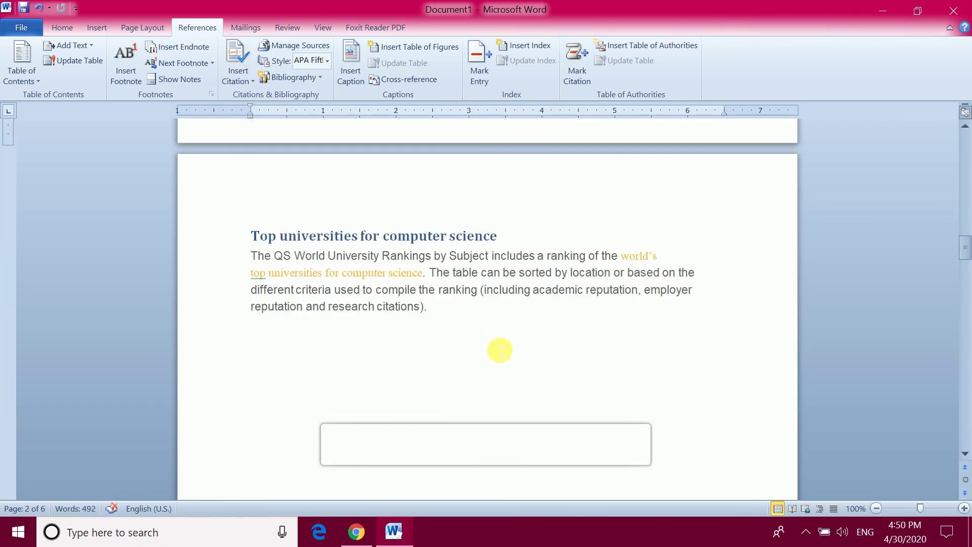
click(448, 307)
click(237, 77)
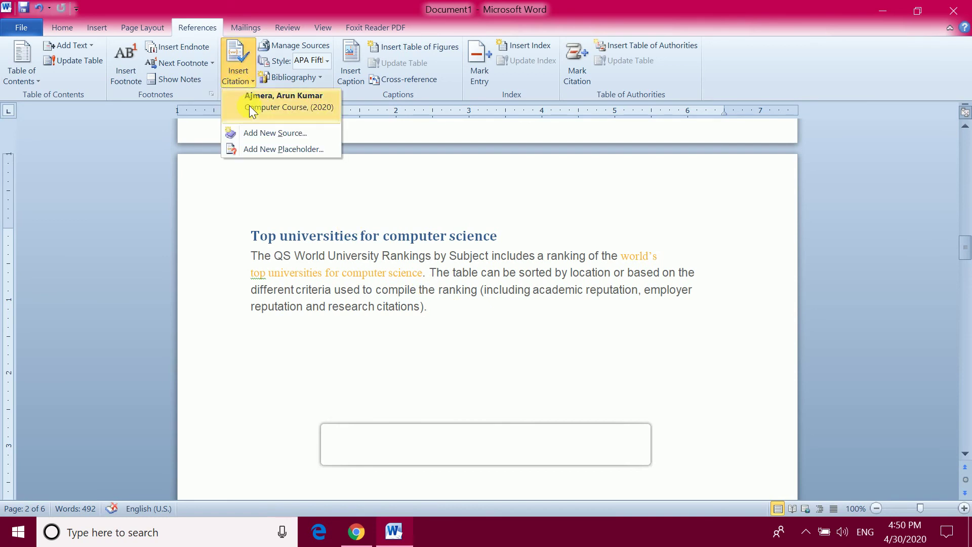
click(281, 107)
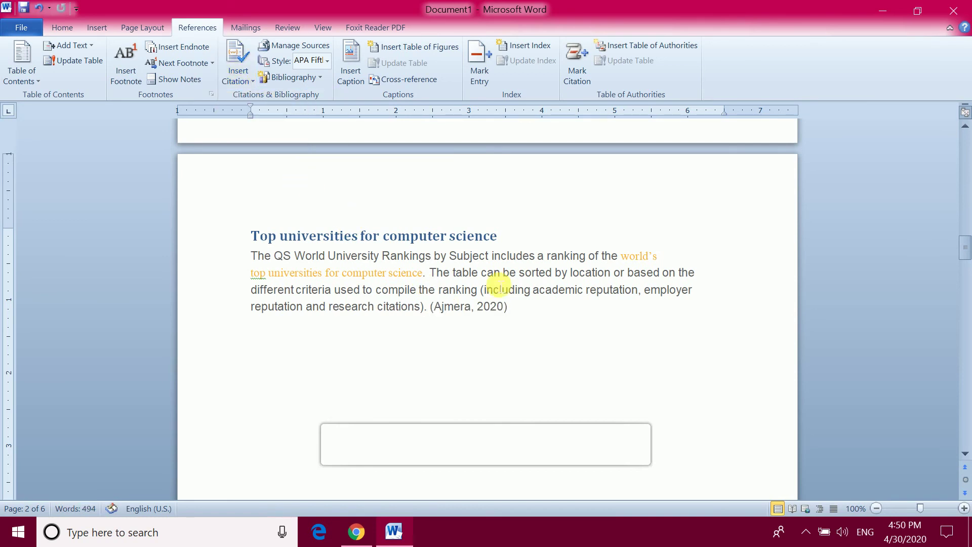
Scroll back up and select the citation in the opening heading
scroll(564, 267, up, 8)
scroll(548, 258, up, 10)
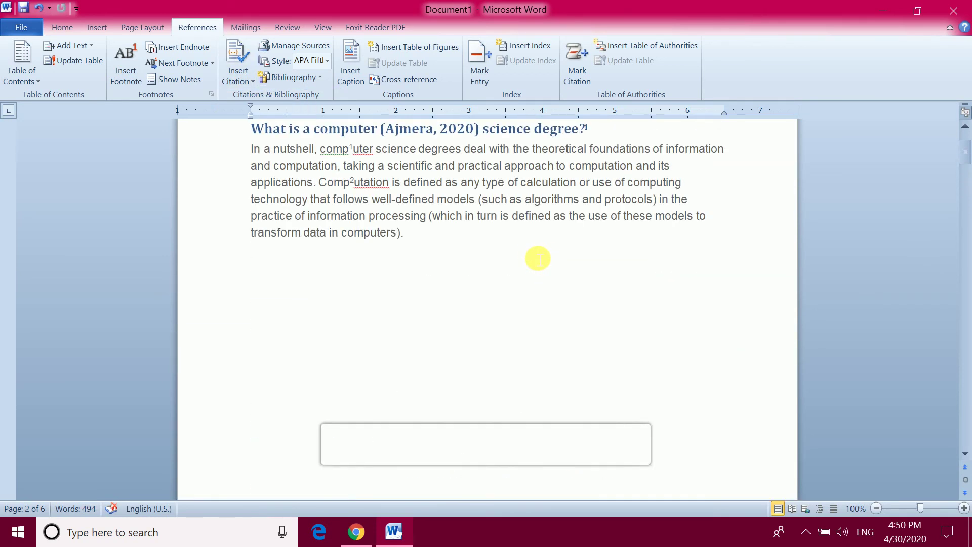
click(443, 247)
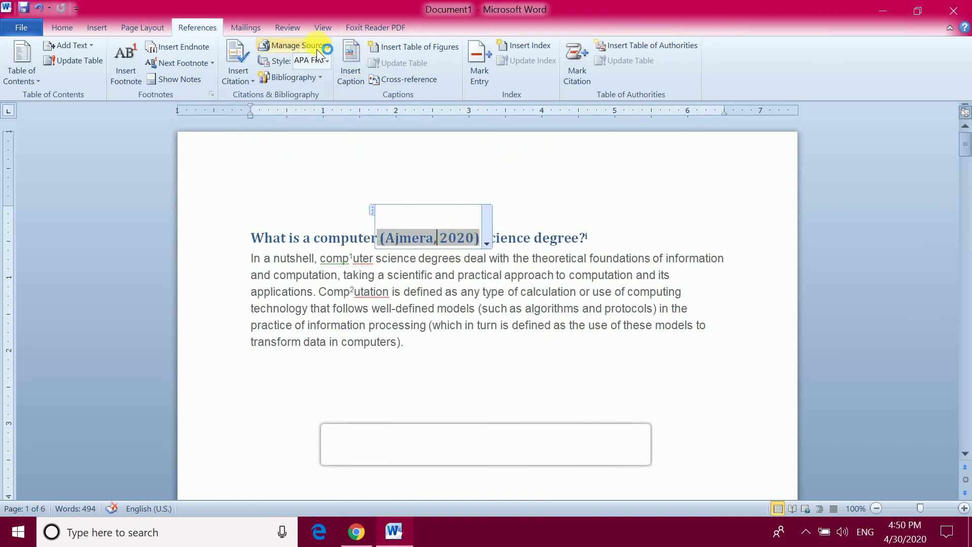
click(327, 61)
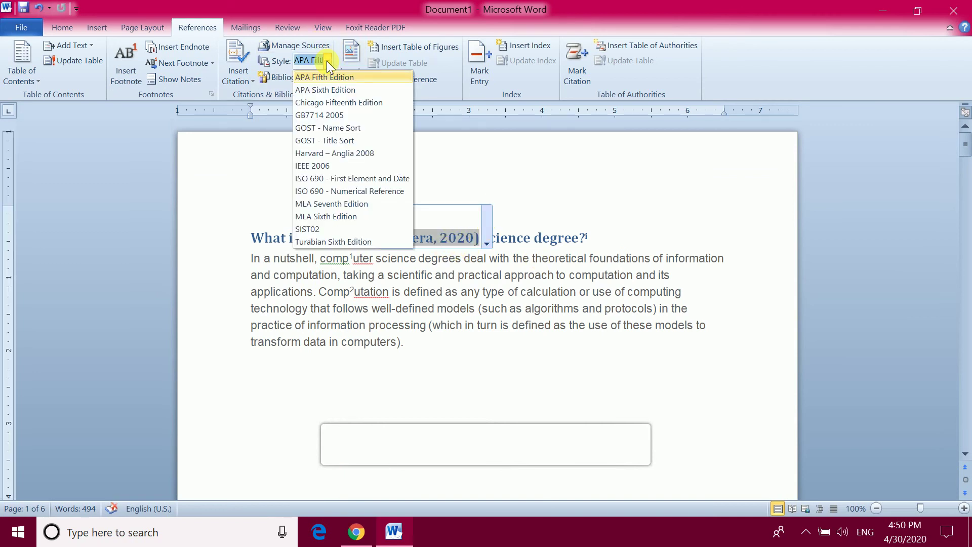
click(340, 179)
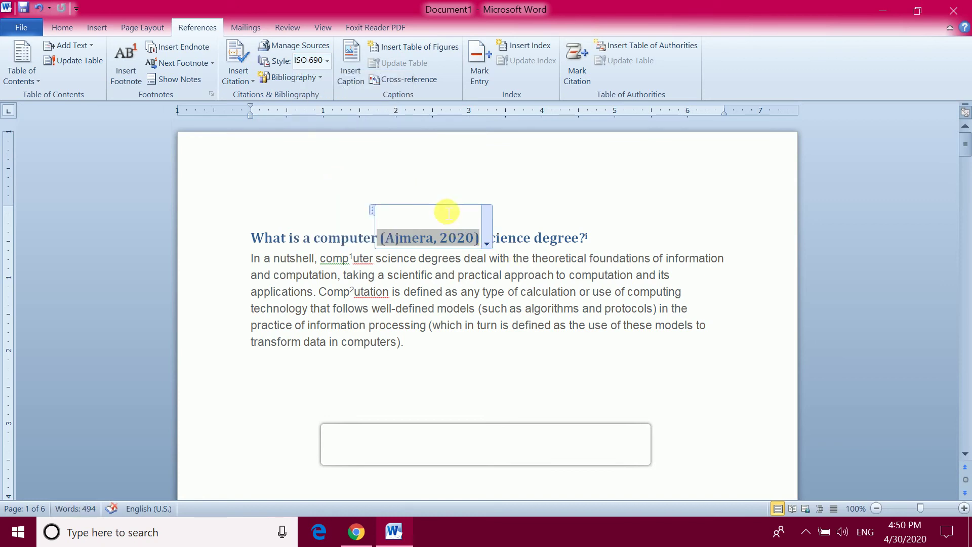
key(ctrl+z)
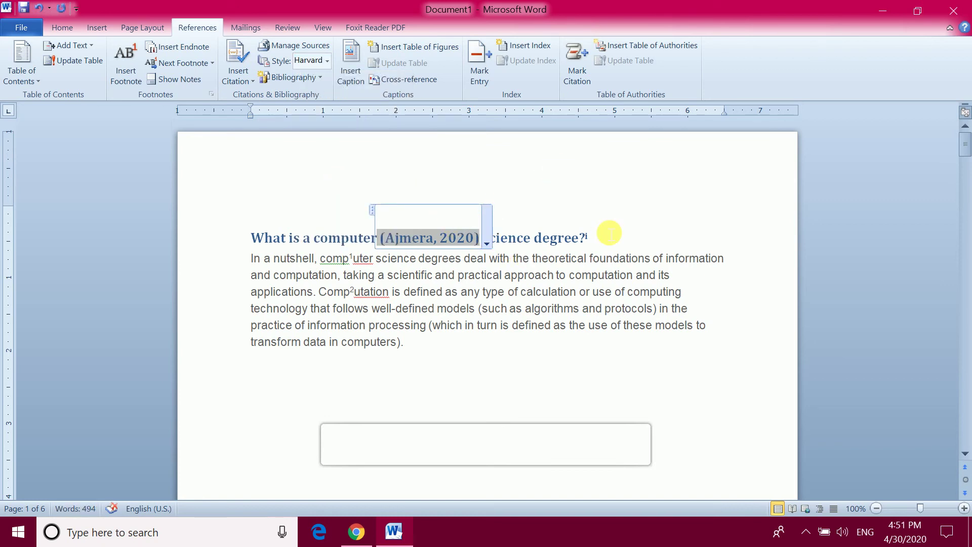
scroll(512, 226, down, 3)
scroll(501, 203, up, 3)
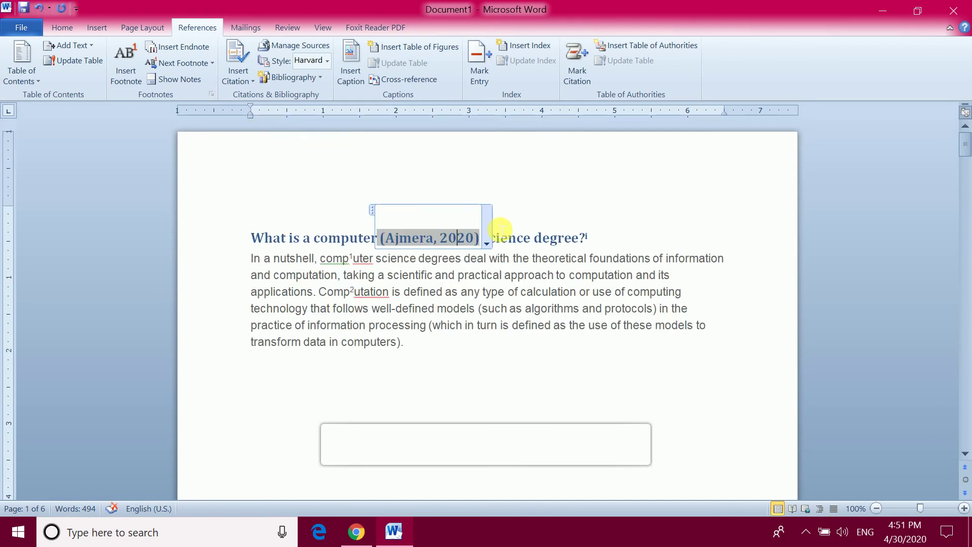
click(327, 60)
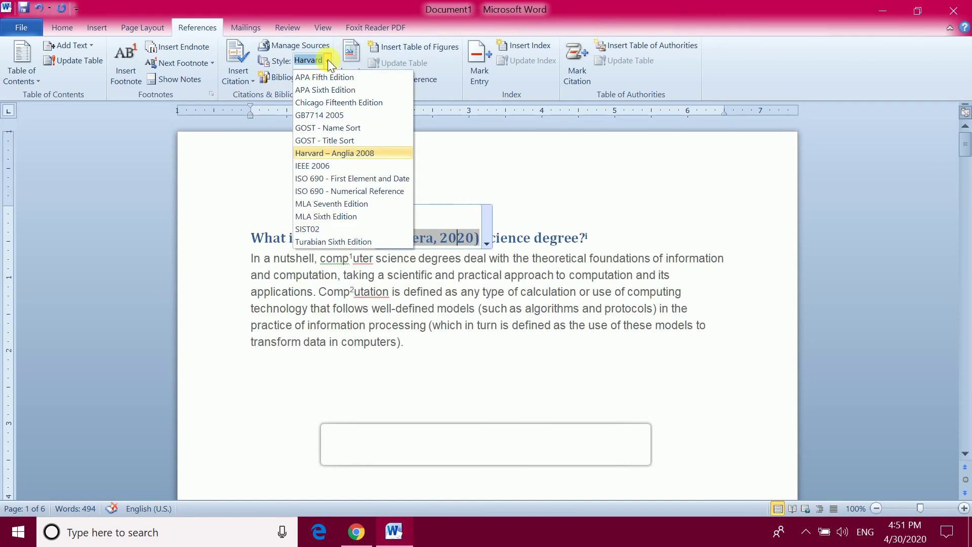
click(350, 203)
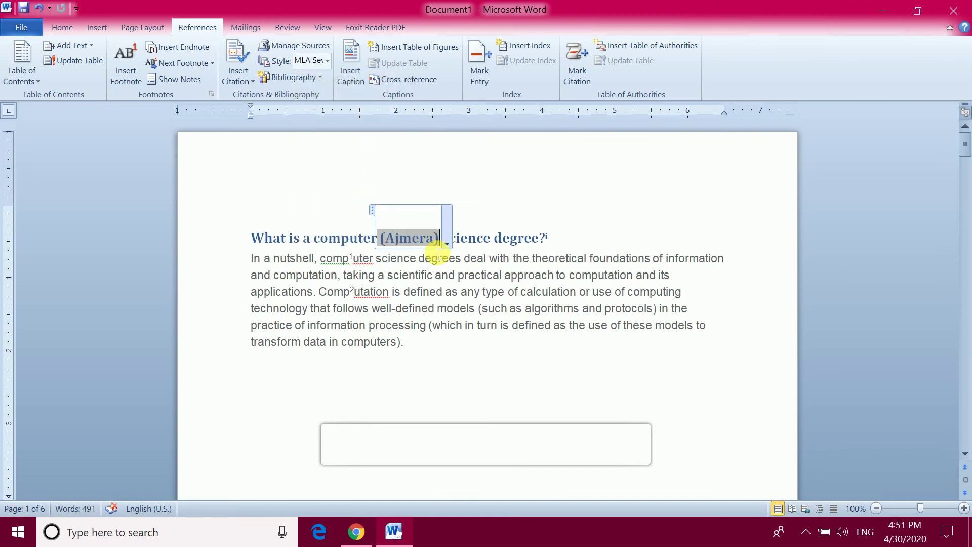
scroll(436, 249, down, 20)
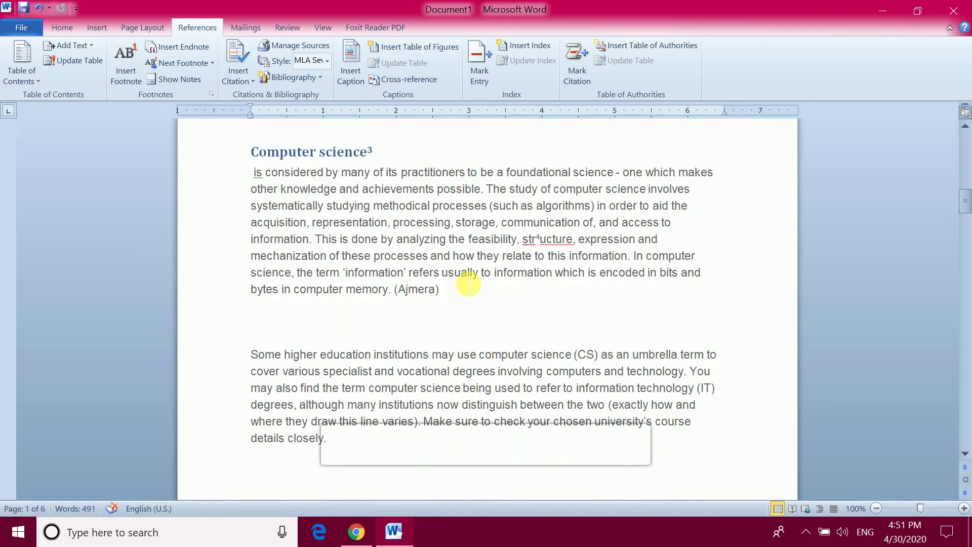
click(420, 296)
scroll(430, 297, down, 11)
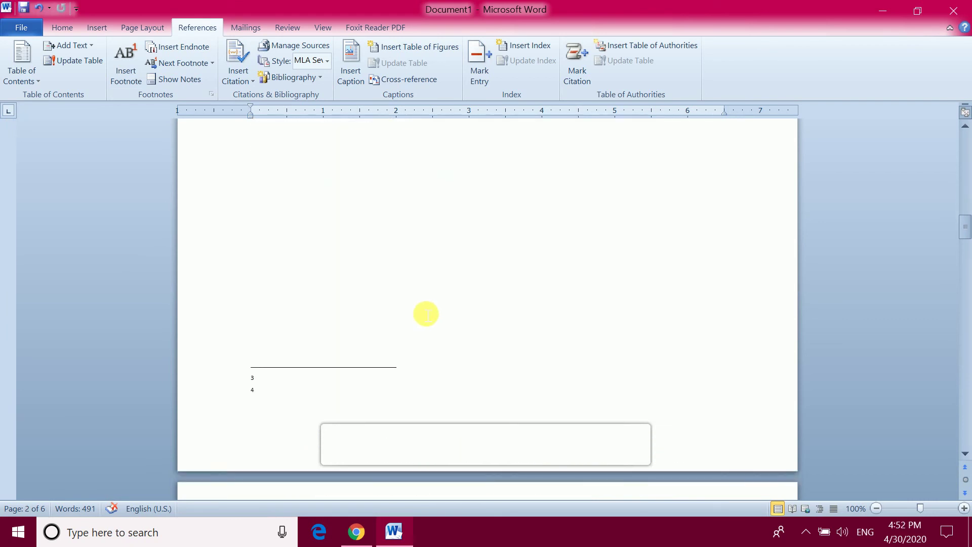
scroll(439, 306, up, 10)
scroll(418, 254, up, 10)
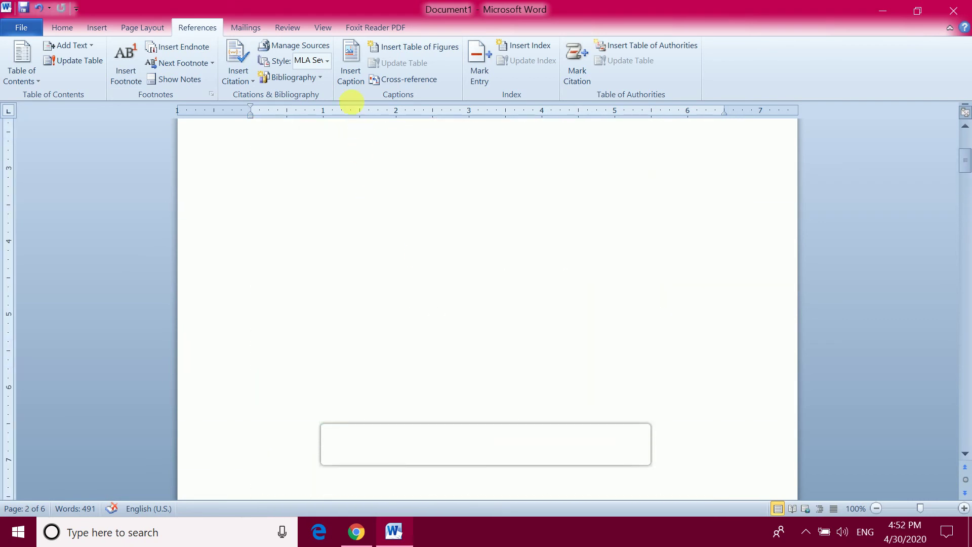
click(327, 60)
click(333, 79)
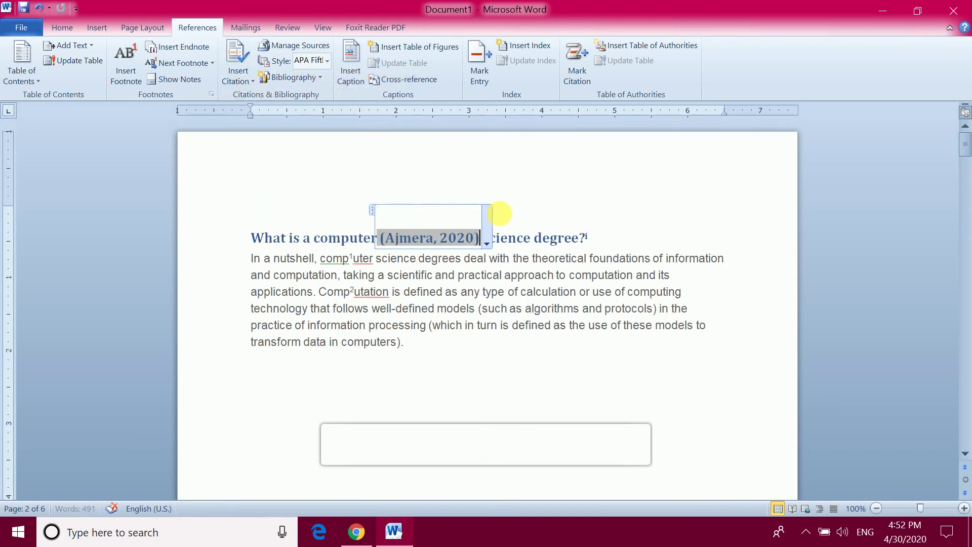
scroll(467, 253, down, 15)
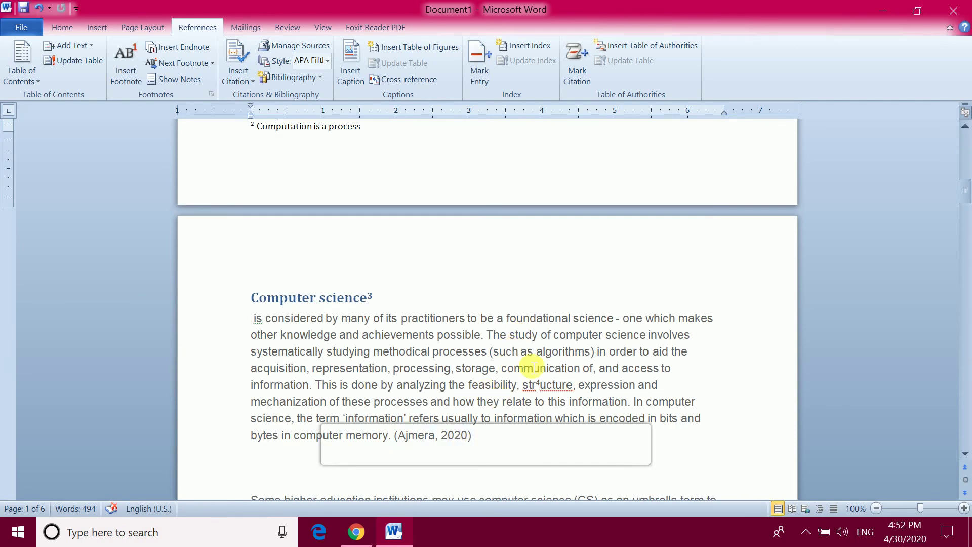
scroll(526, 369, up, 15)
click(484, 229)
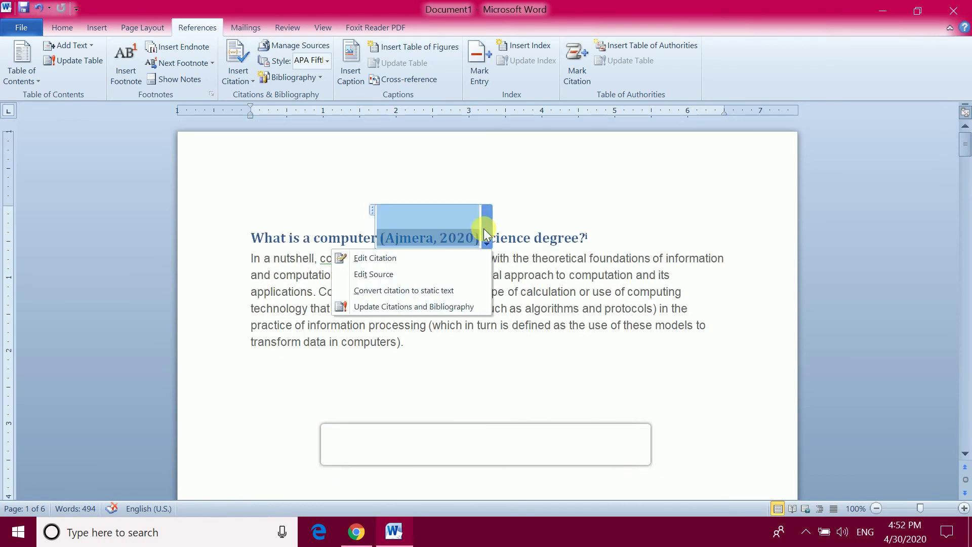
click(399, 273)
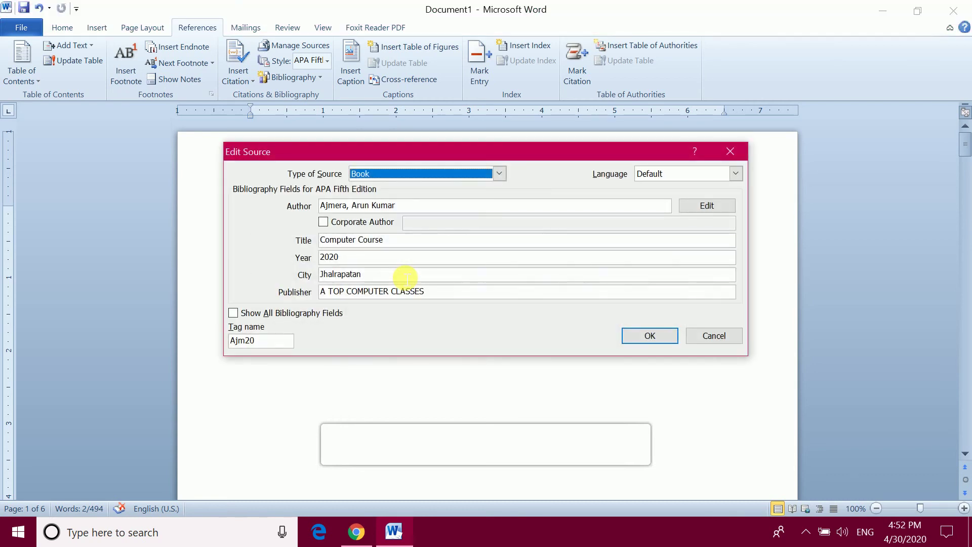
click(733, 151)
click(244, 83)
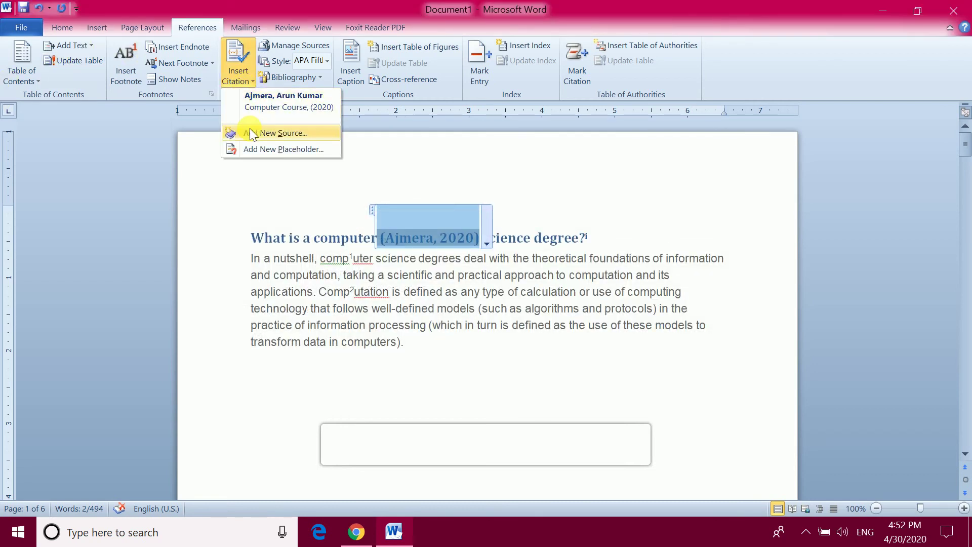
click(318, 77)
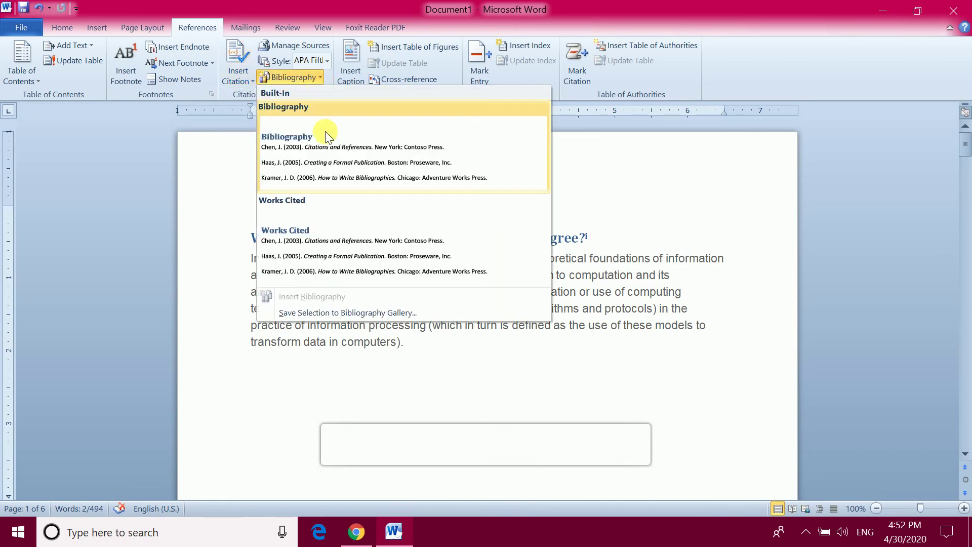
click(696, 179)
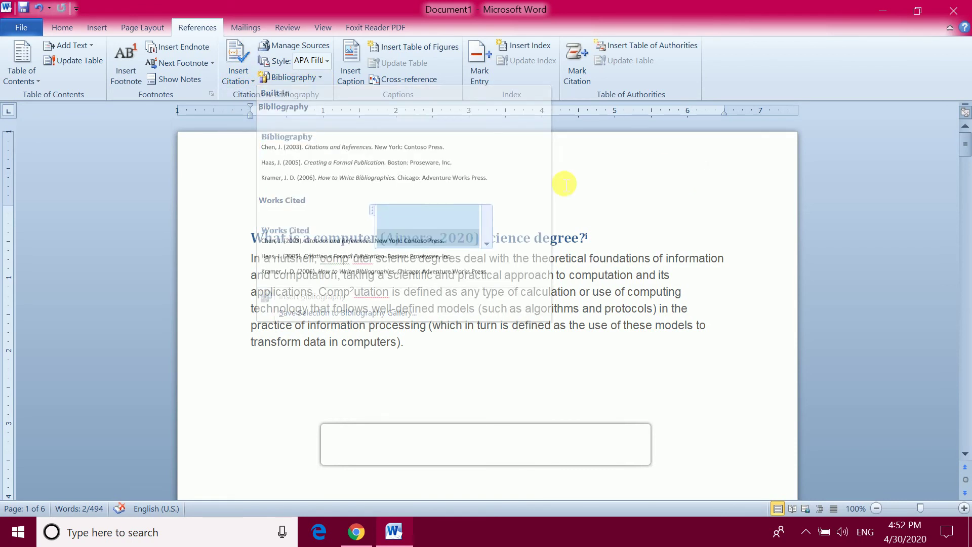
Review the Computer Course source in Manage Sources' current and master lists, then close it
click(310, 46)
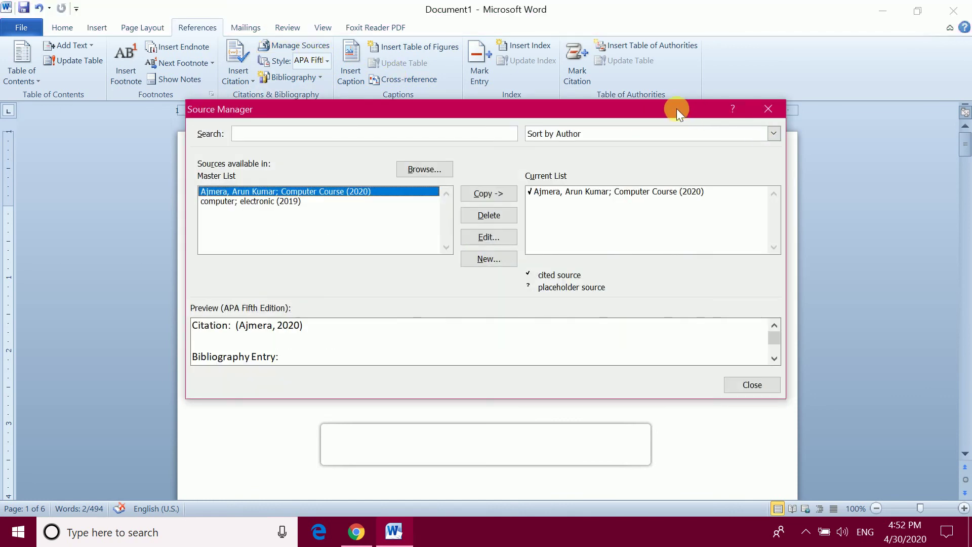
drag(677, 108, 647, 163)
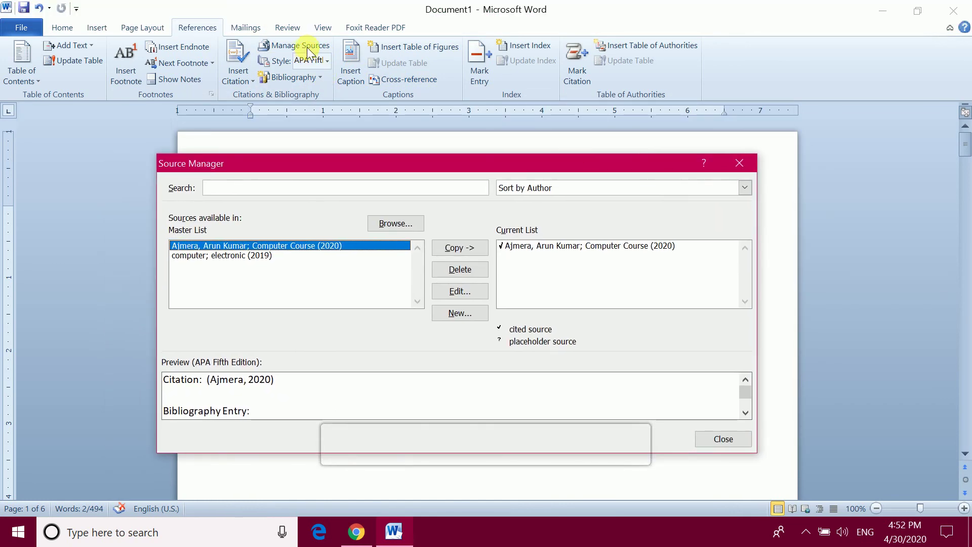
click(529, 248)
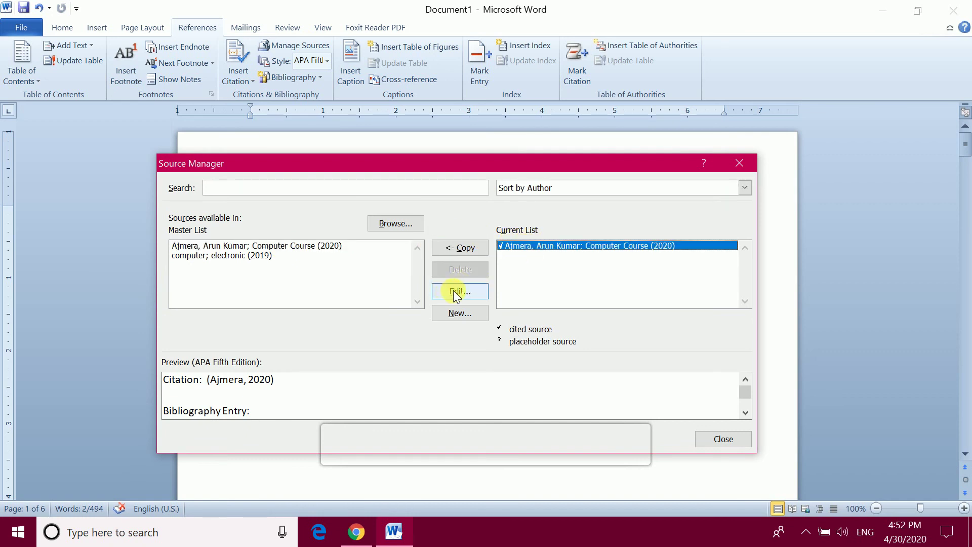
click(258, 247)
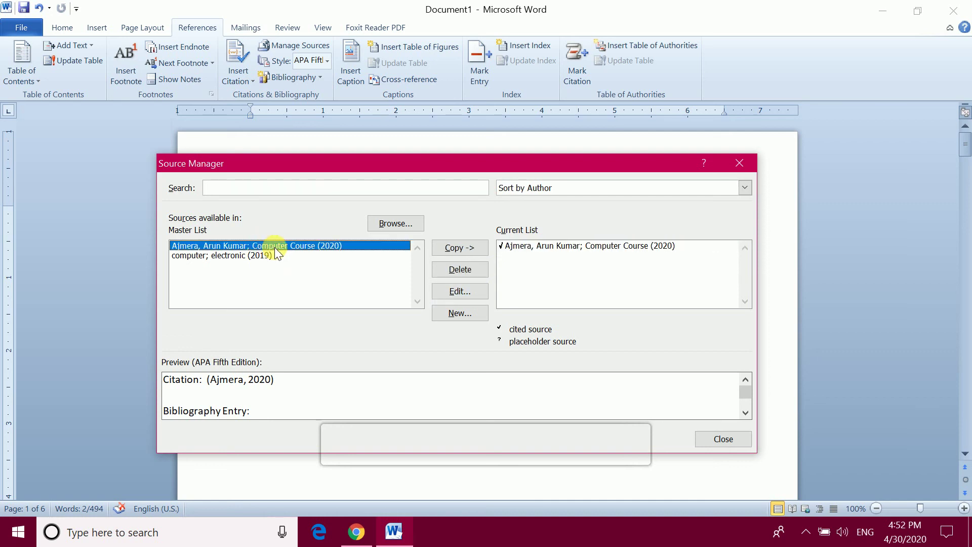
click(742, 163)
click(564, 213)
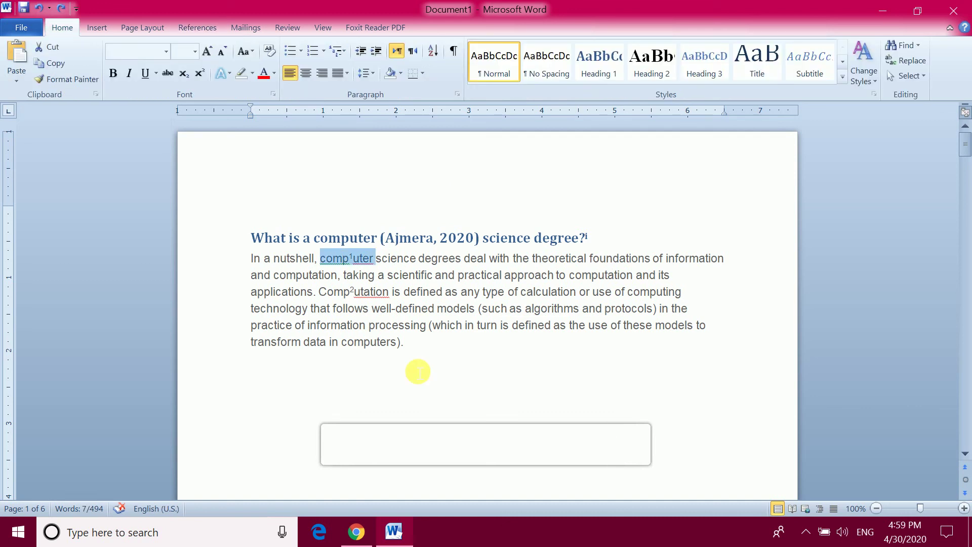
Select 'computer' and Mark All as an index entry with bold italic page numbers
click(187, 27)
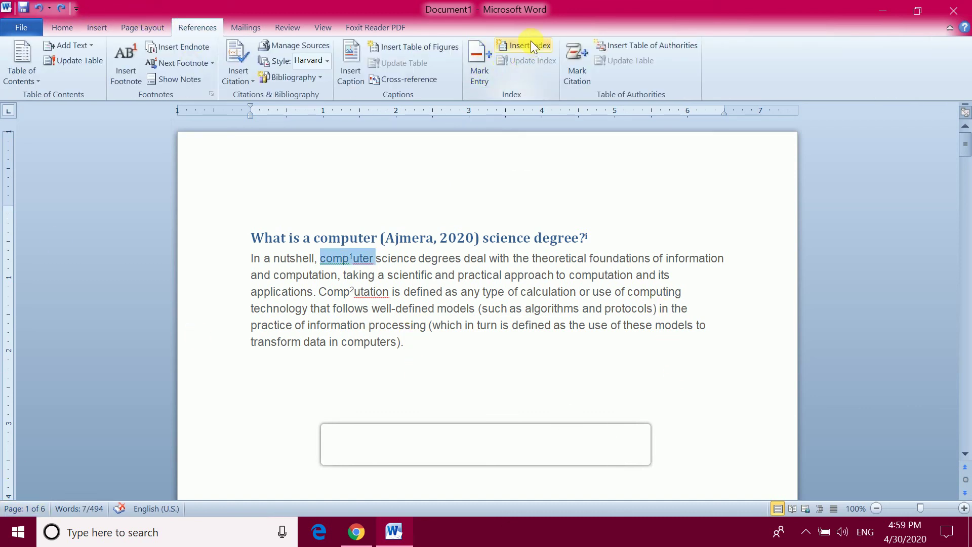
drag(336, 260, 365, 260)
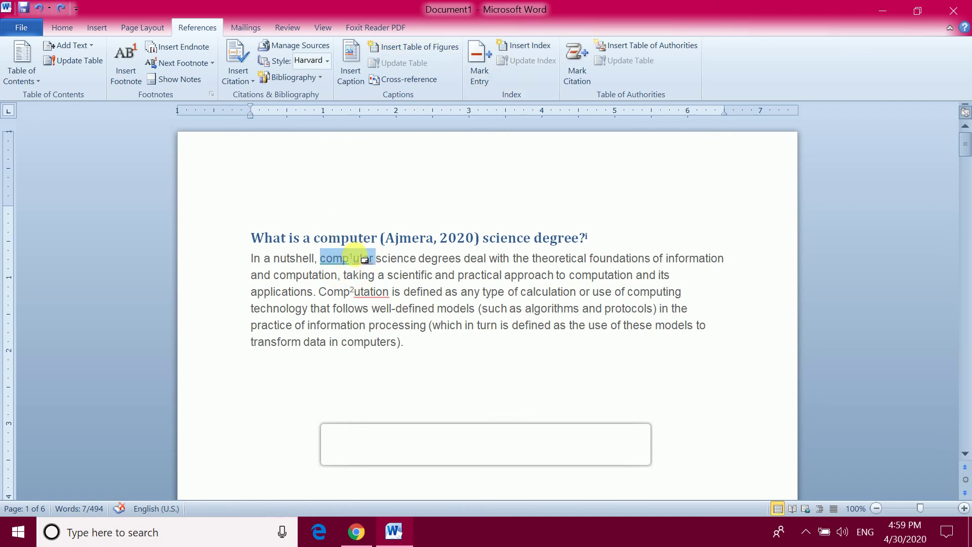
click(477, 50)
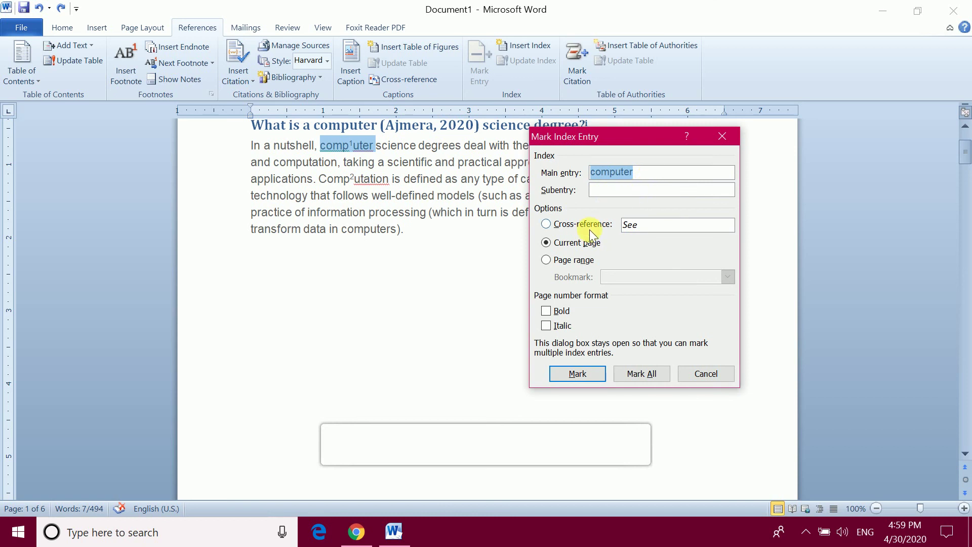
click(545, 310)
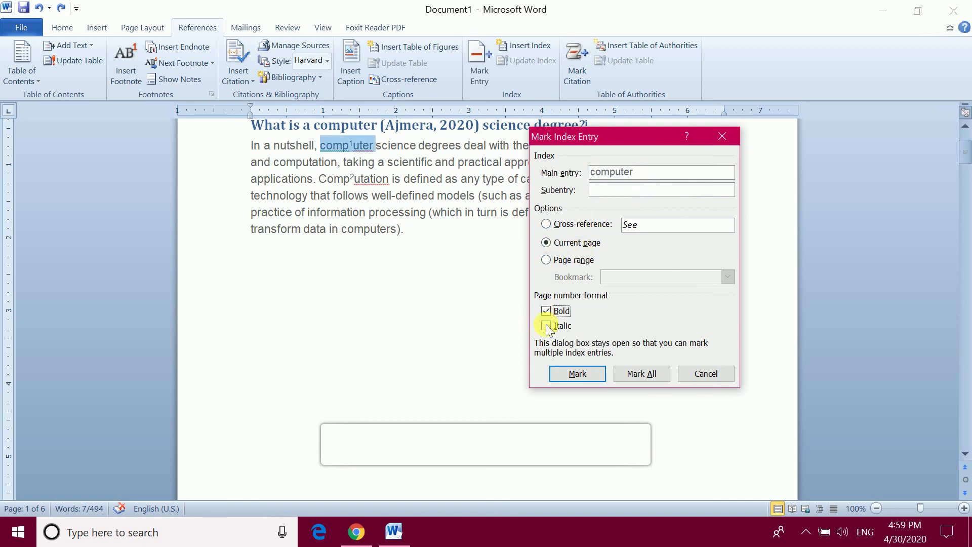
click(546, 325)
click(642, 375)
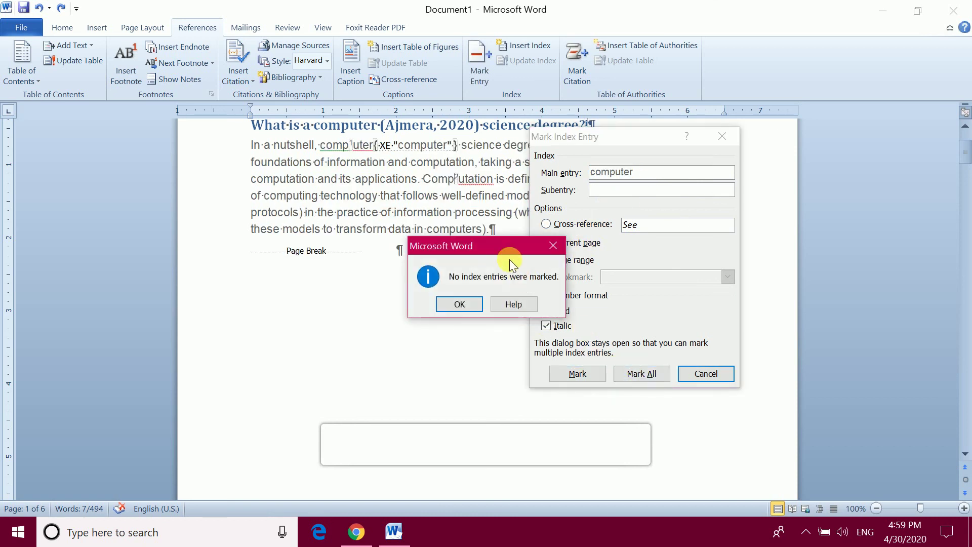
click(459, 304)
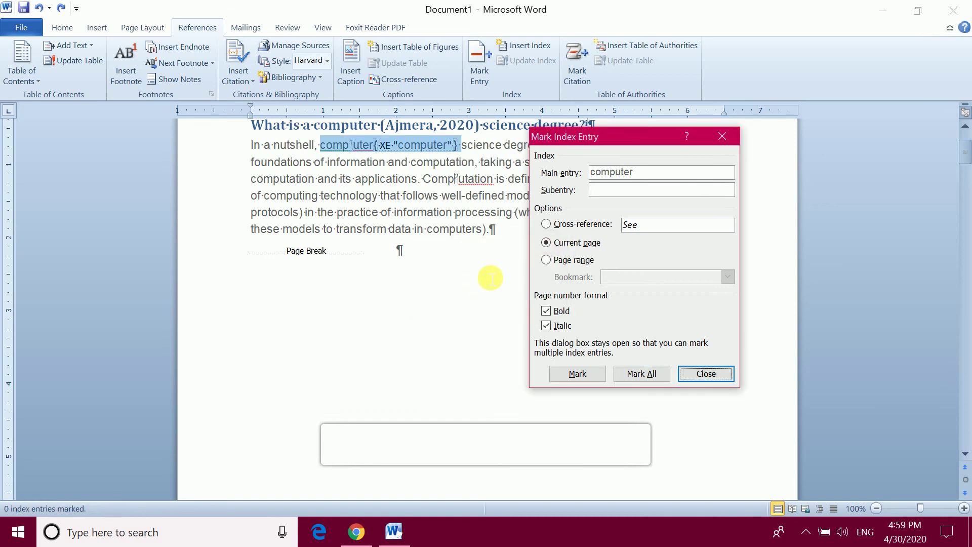
Close Mark Index Entry and place the cursor below the 'and computing.' paragraph on page 5
click(706, 374)
scroll(570, 340, up, 10)
scroll(572, 342, down, 3)
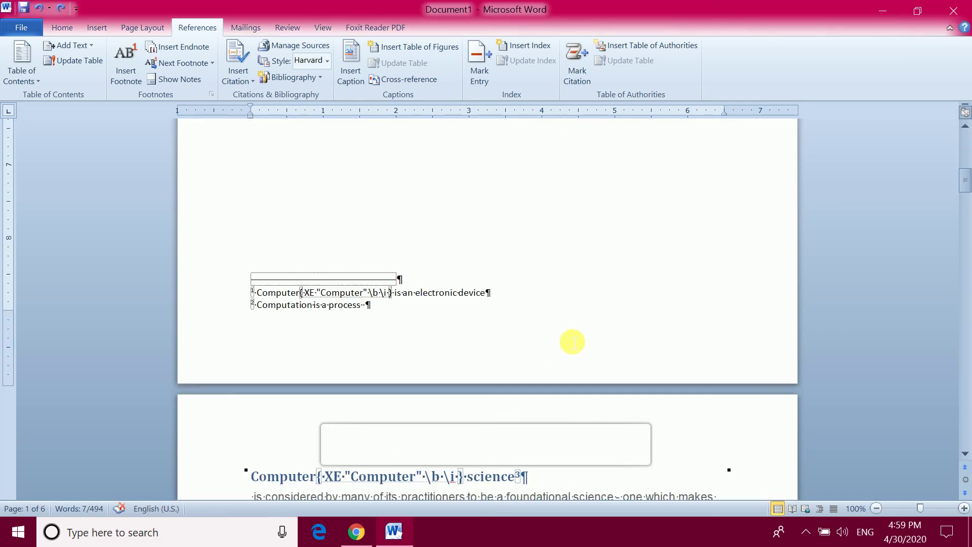
scroll(562, 345, down, 6)
scroll(383, 255, down, 8)
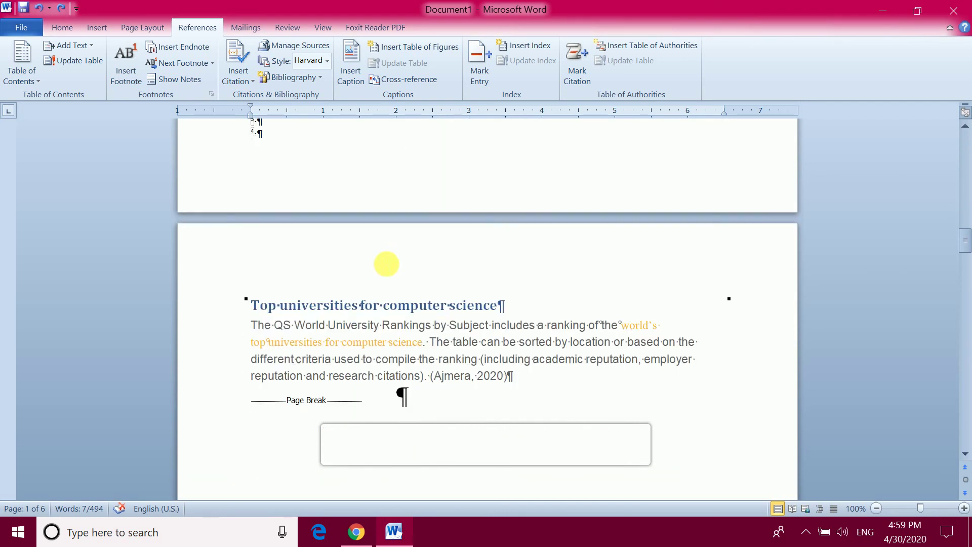
scroll(389, 274, down, 20)
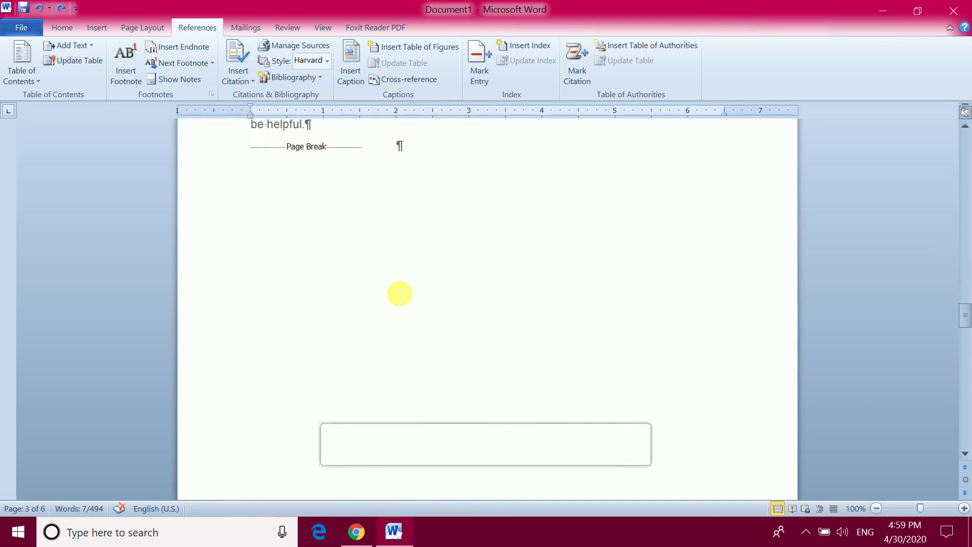
scroll(400, 294, down, 5)
scroll(400, 293, up, 7)
scroll(373, 293, down, 3)
scroll(308, 297, up, 3)
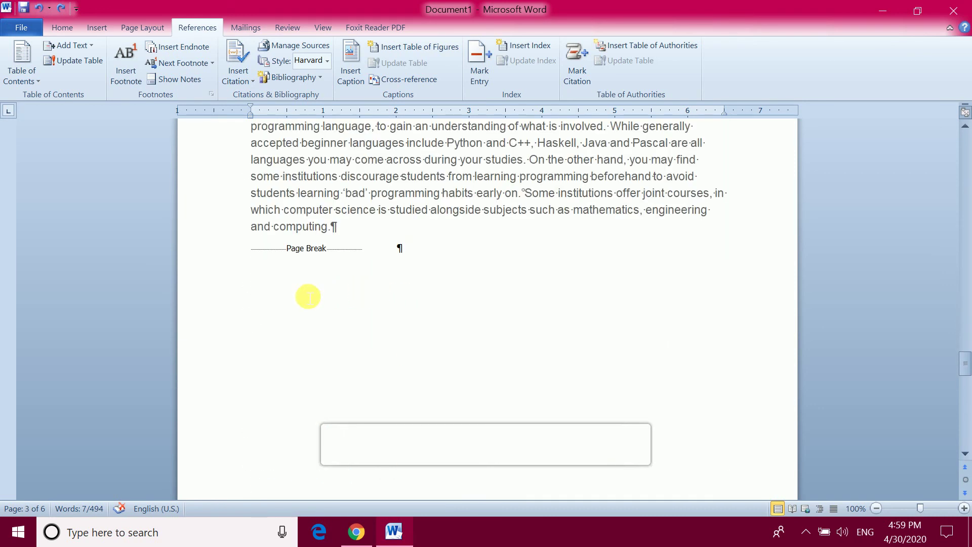
click(307, 296)
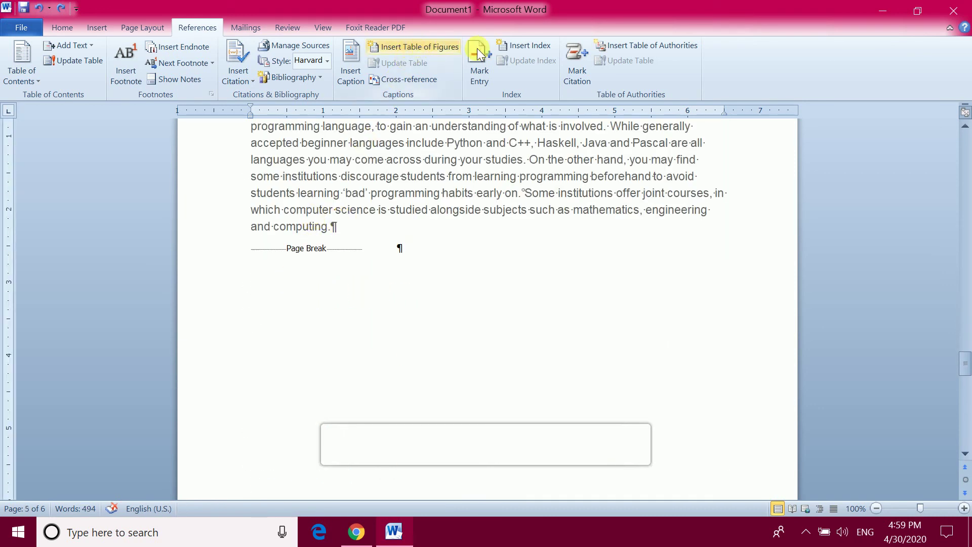
Insert the index there, listing computer, 1 and Computer, 1, 2, 6
click(531, 45)
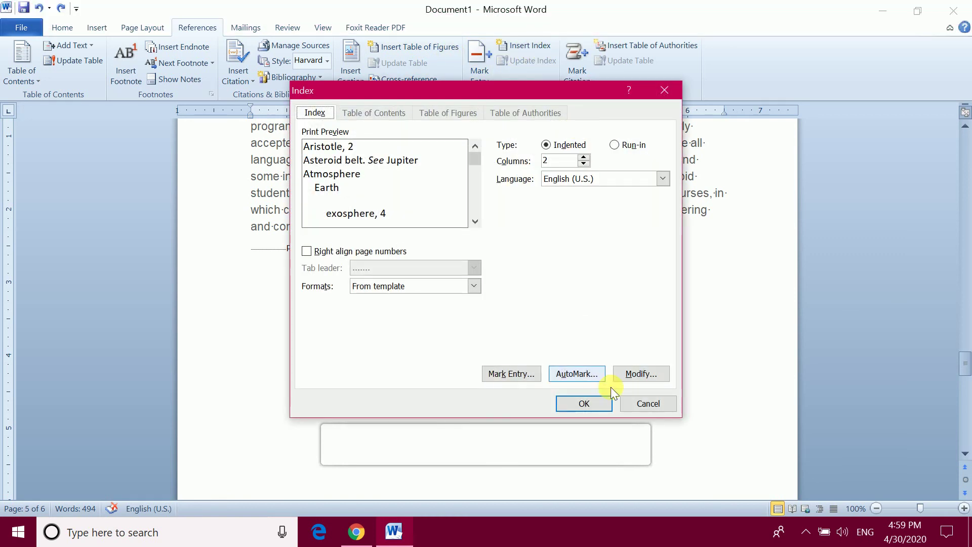
click(596, 402)
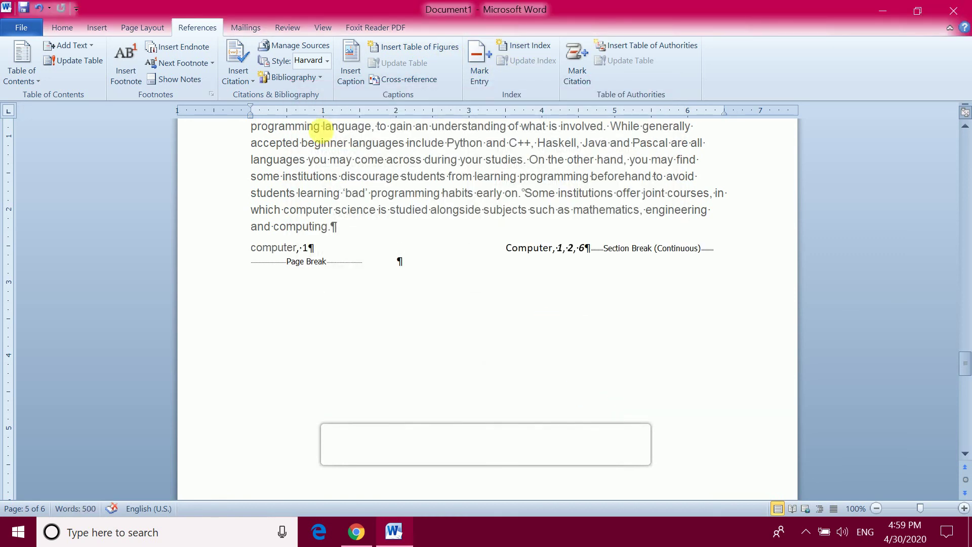
click(63, 29)
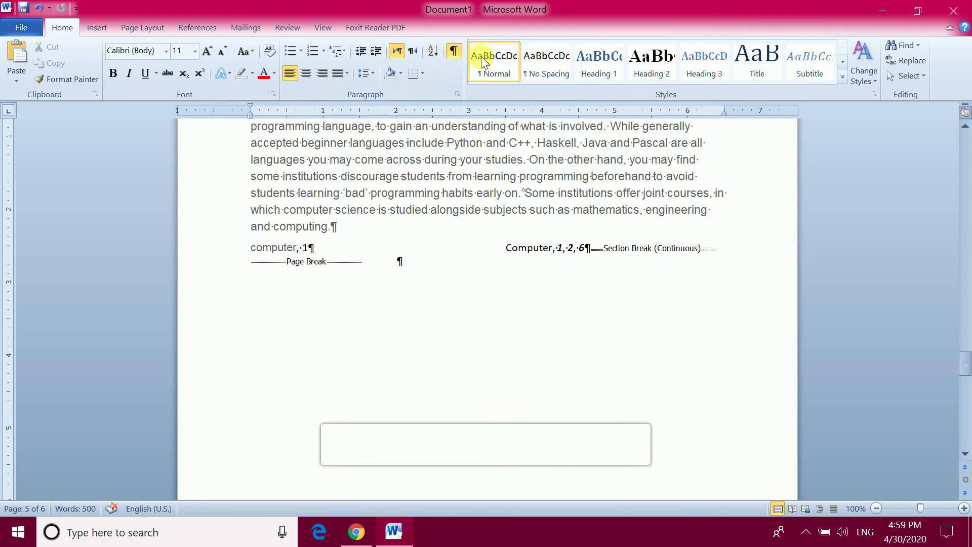
Turn off Show/Hide ¶ to hide formatting marks and field codes
click(454, 52)
scroll(405, 284, up, 4)
scroll(408, 282, down, 3)
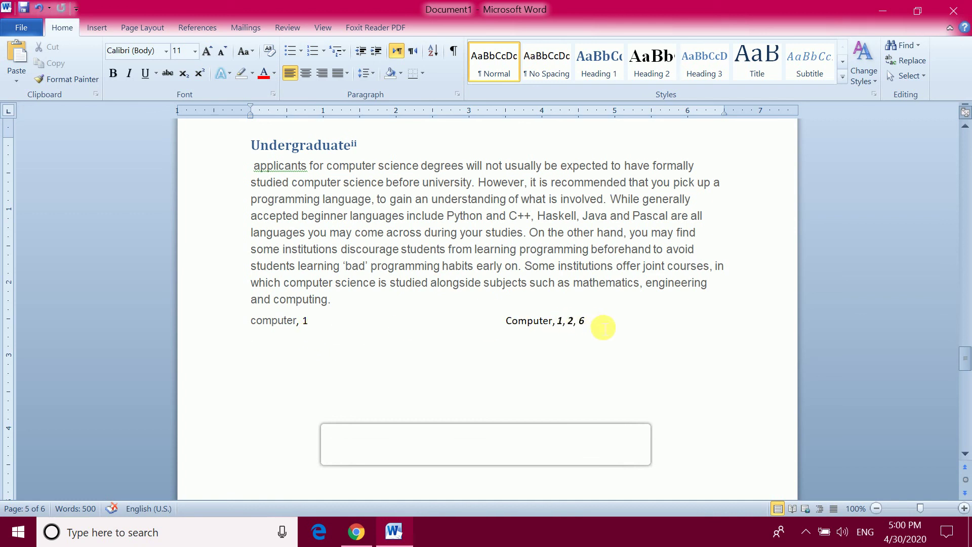
Inspect the index's Computer entry pages 1, 2, 6 and return to the References tab
click(574, 320)
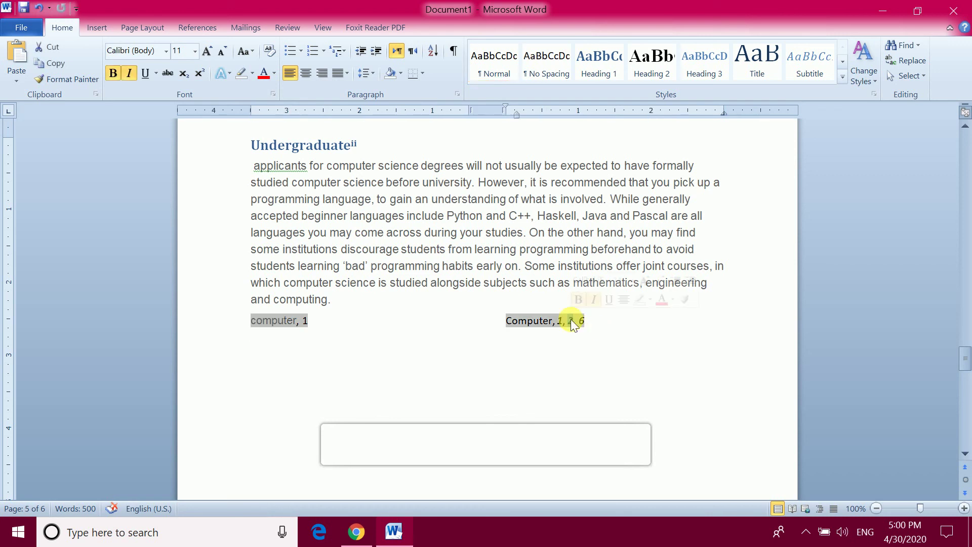
double_click(574, 321)
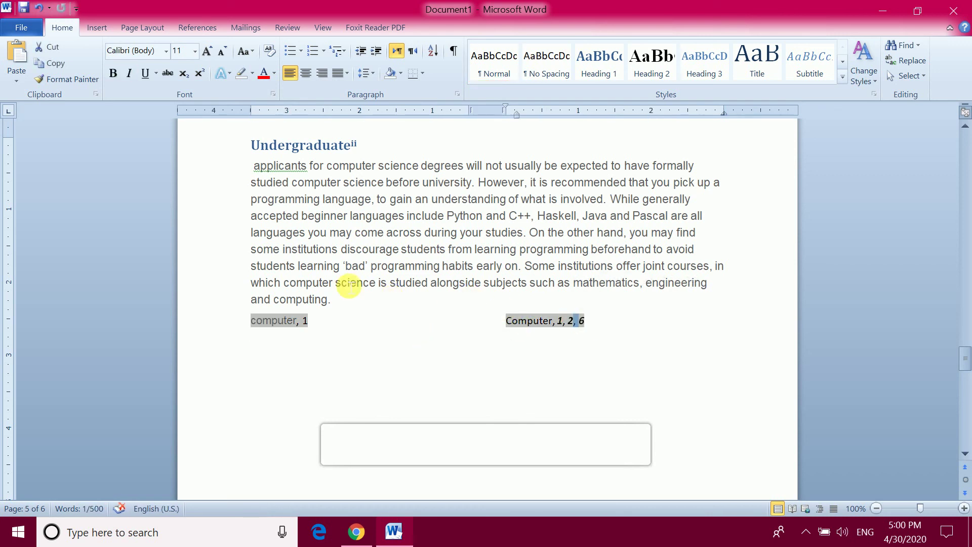
scroll(462, 263, up, 3)
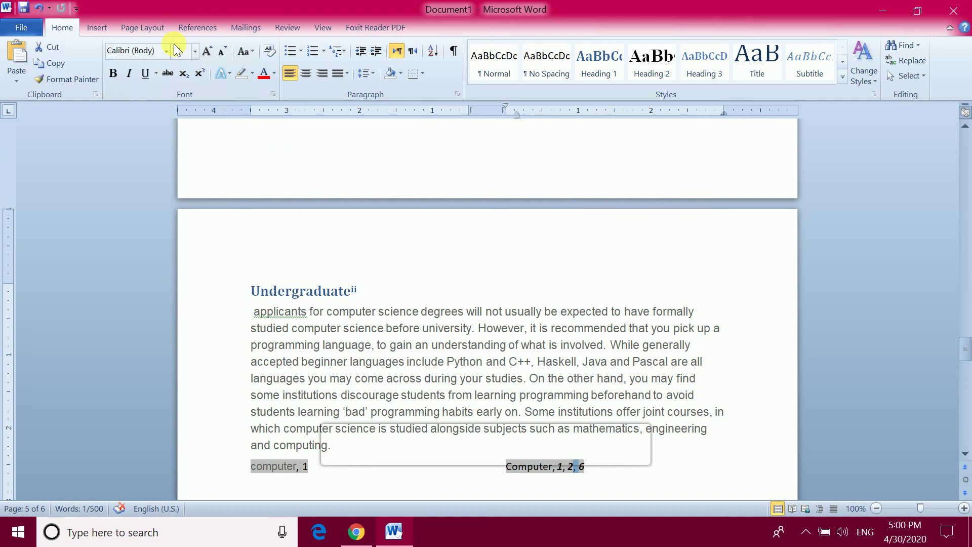
click(105, 31)
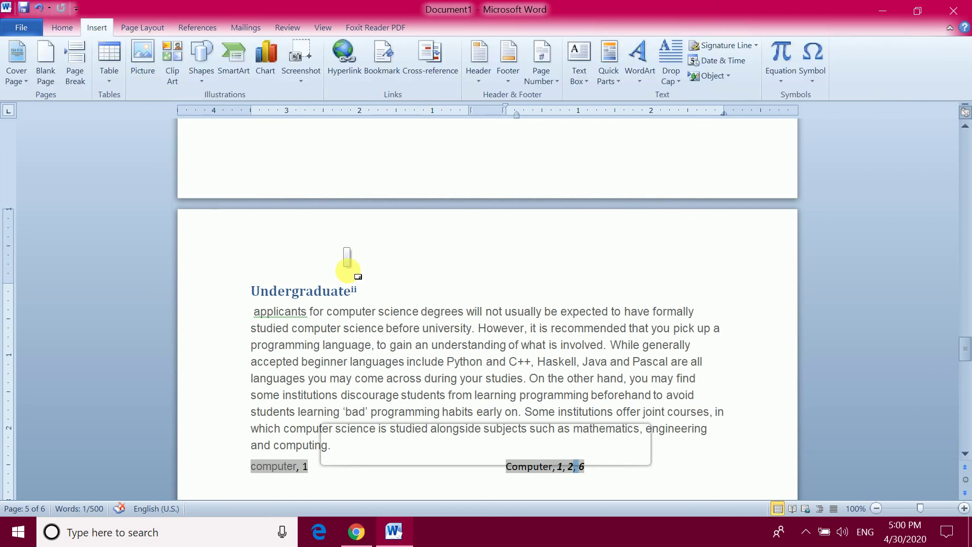
scroll(346, 258, down, 2)
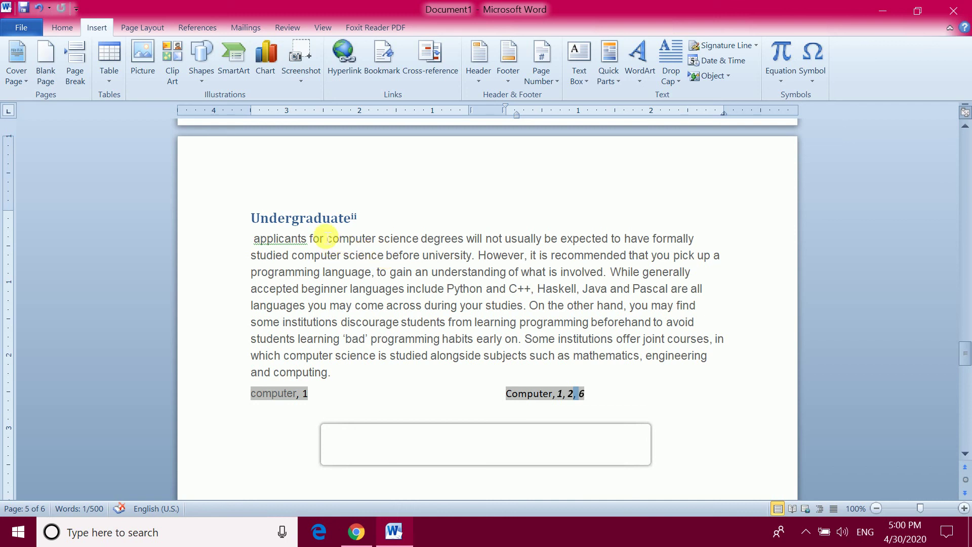
scroll(309, 187, up, 4)
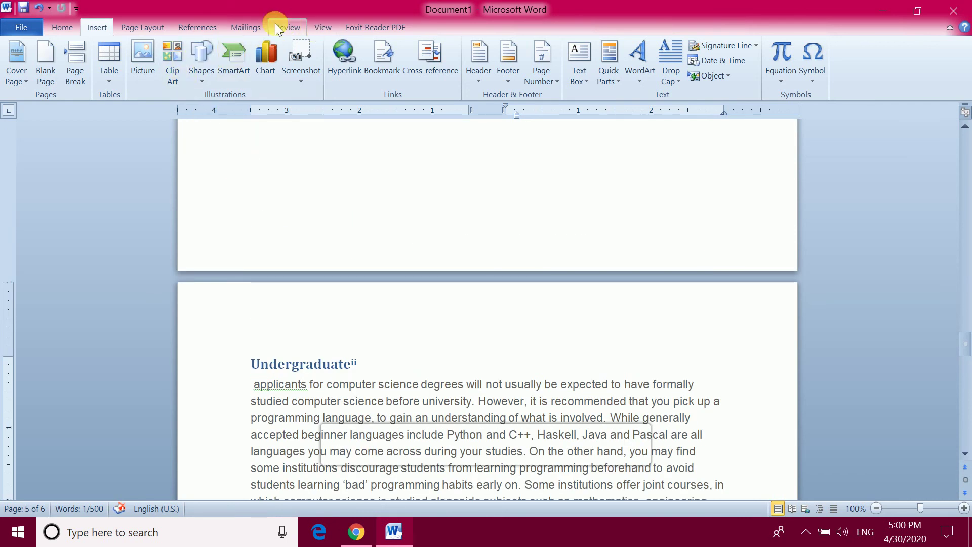
click(196, 28)
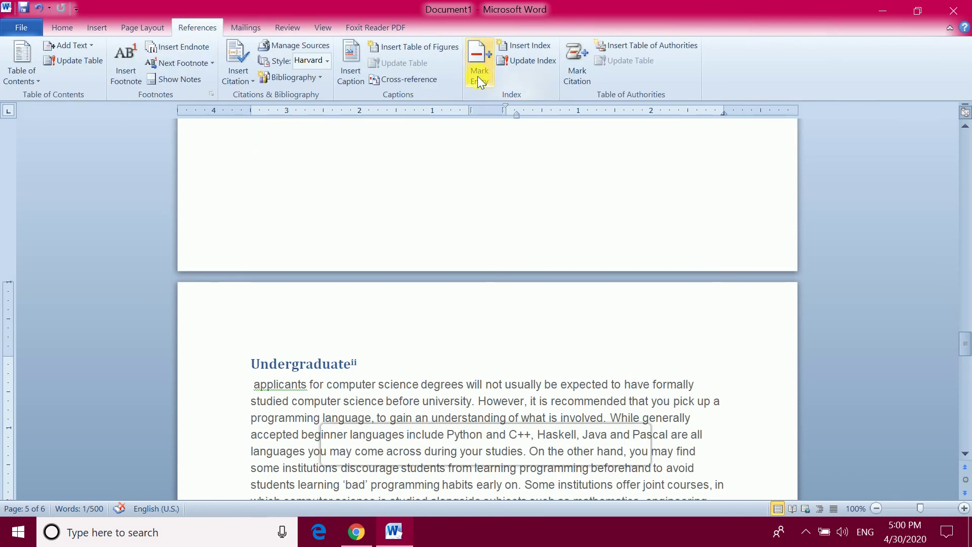
Scroll from page 1's footnotes down to page 2's Computer science heading
click(575, 166)
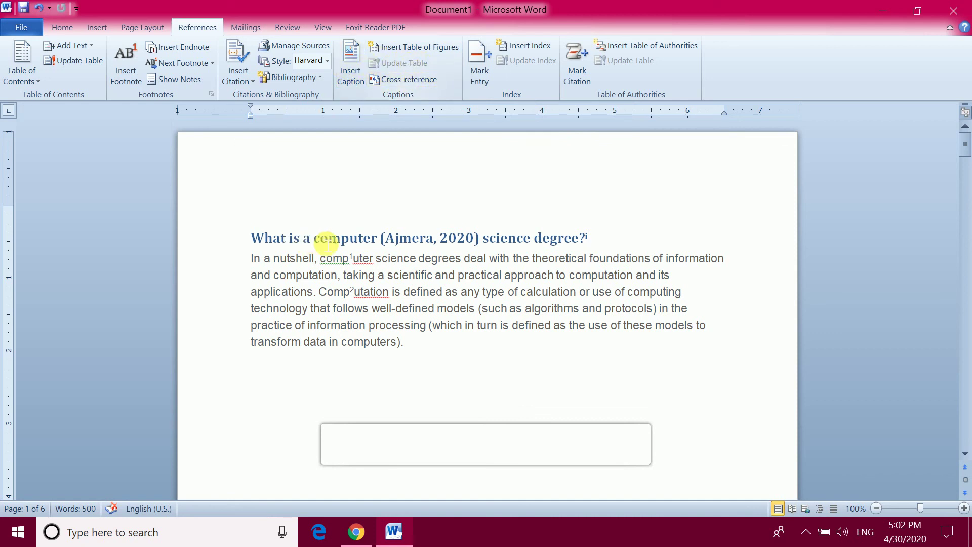
scroll(390, 306, down, 10)
scroll(392, 309, down, 10)
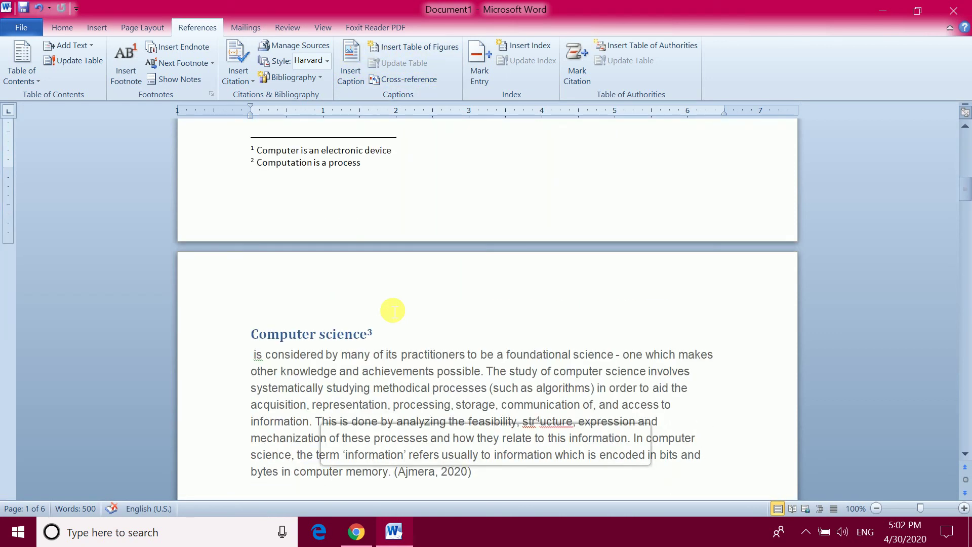